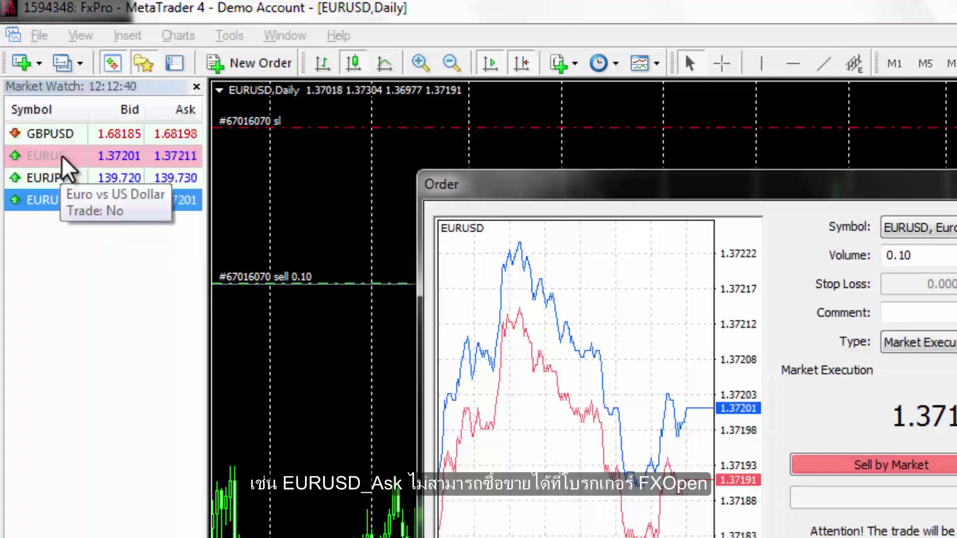
- Close the order window, then switch to the GBPUSD,H4 chart and open a chart window for EURUSD_Ask
left_click_drag(208, 122, 289, 104)
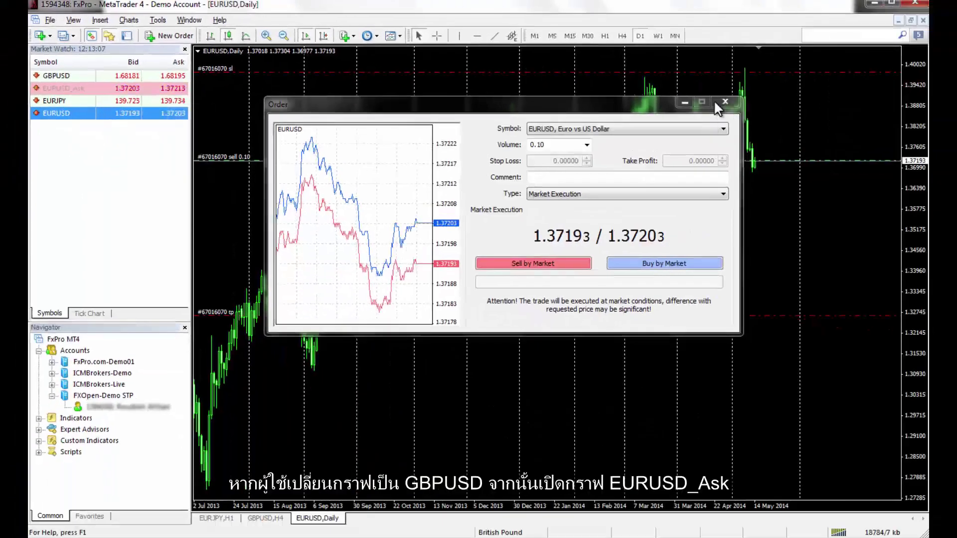
key("Escape")
left_click(265, 519)
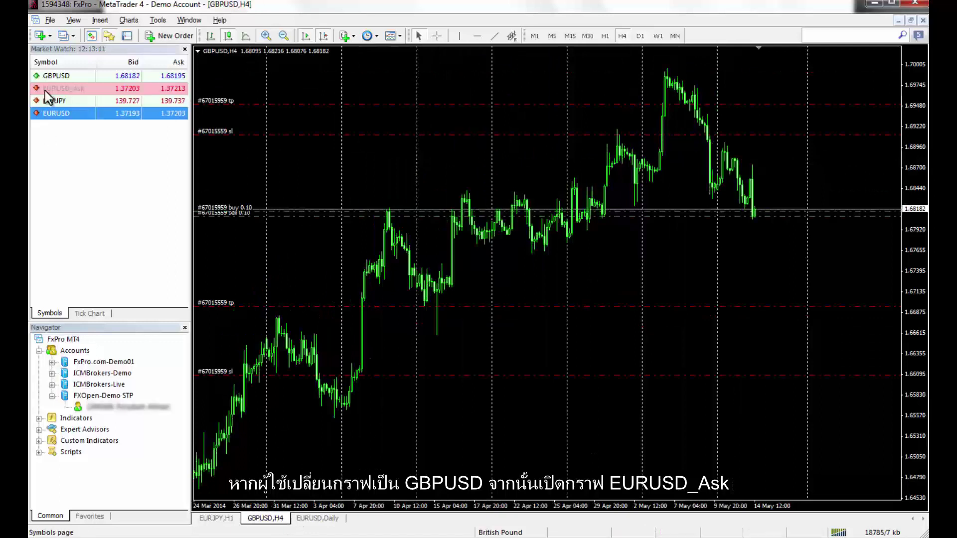
left_click(110, 88)
right_click(112, 88)
left_click(152, 110)
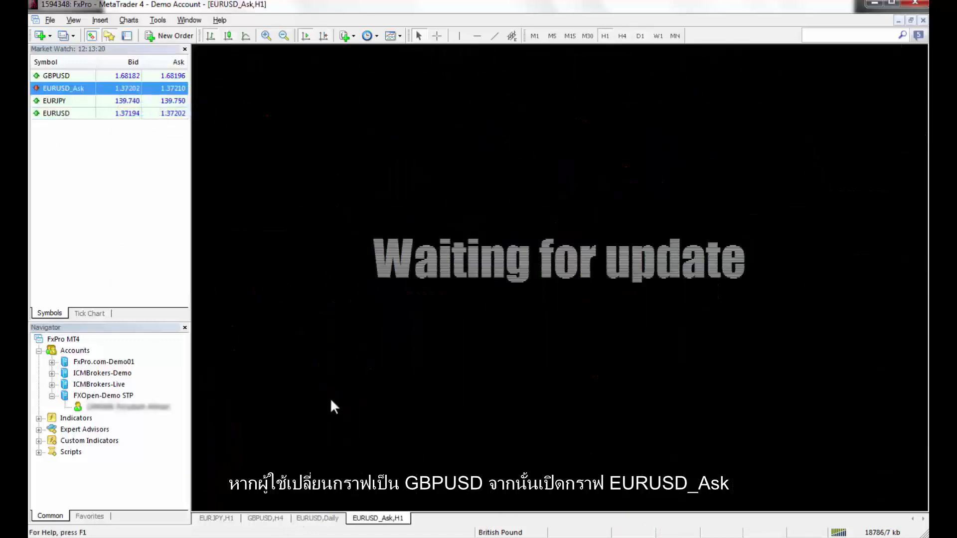
- Start a new order and examine which symbols are available for trading
left_click(171, 37)
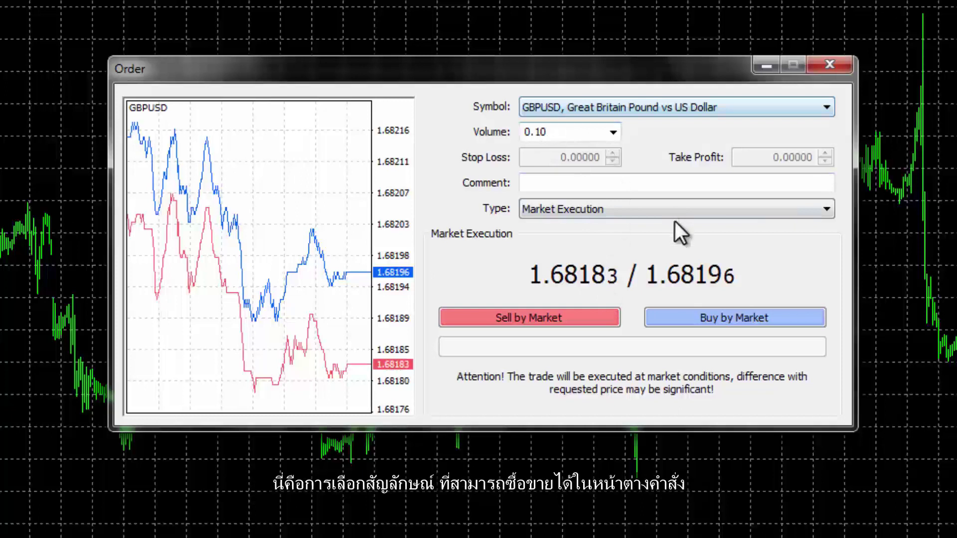
left_click(537, 107)
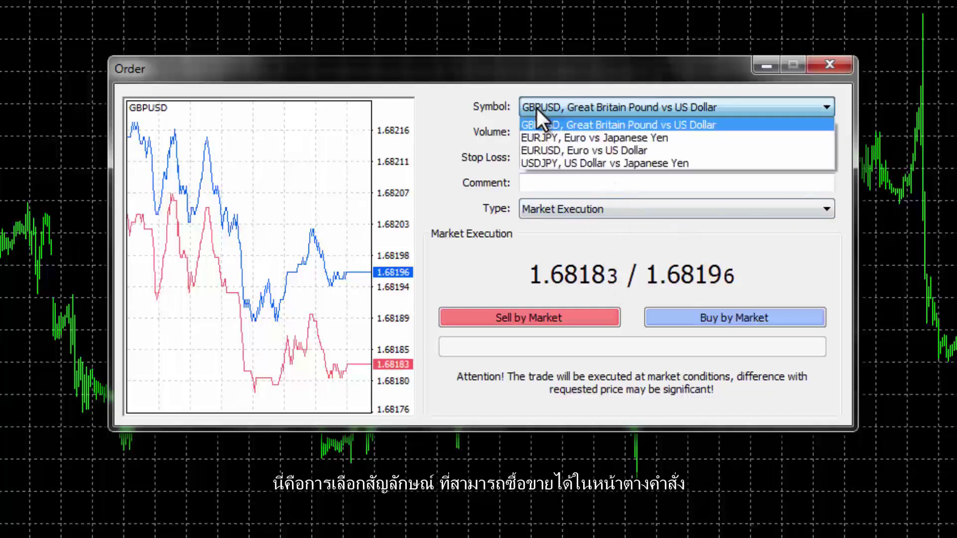
left_click(536, 109)
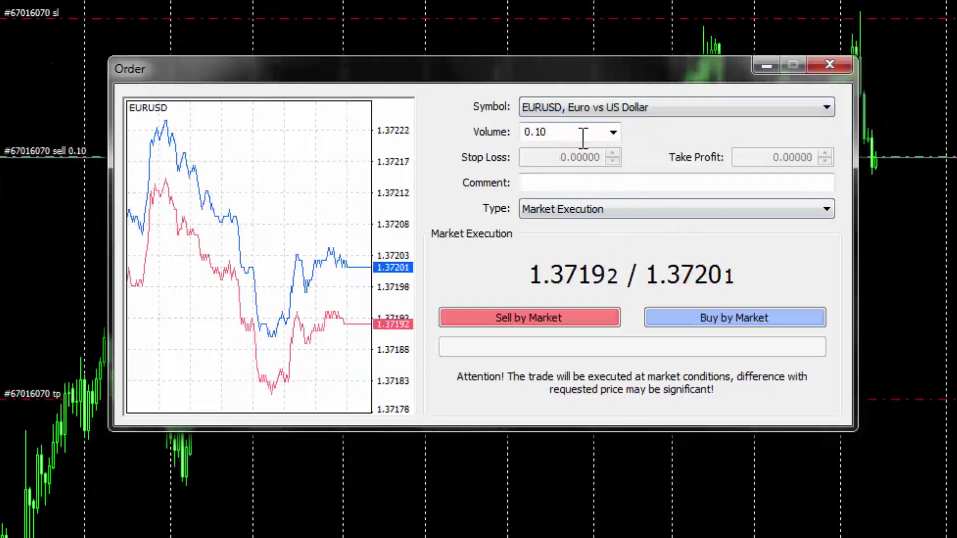
- Sell 0.10 lots of EURUSD by market execution, leaving the comment empty
left_click(610, 133)
left_click(610, 133)
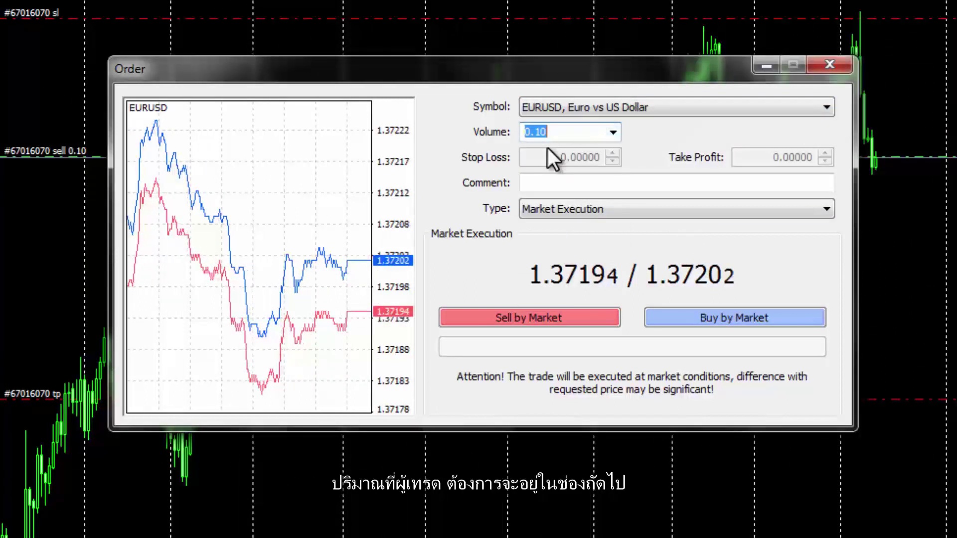
left_click(619, 182)
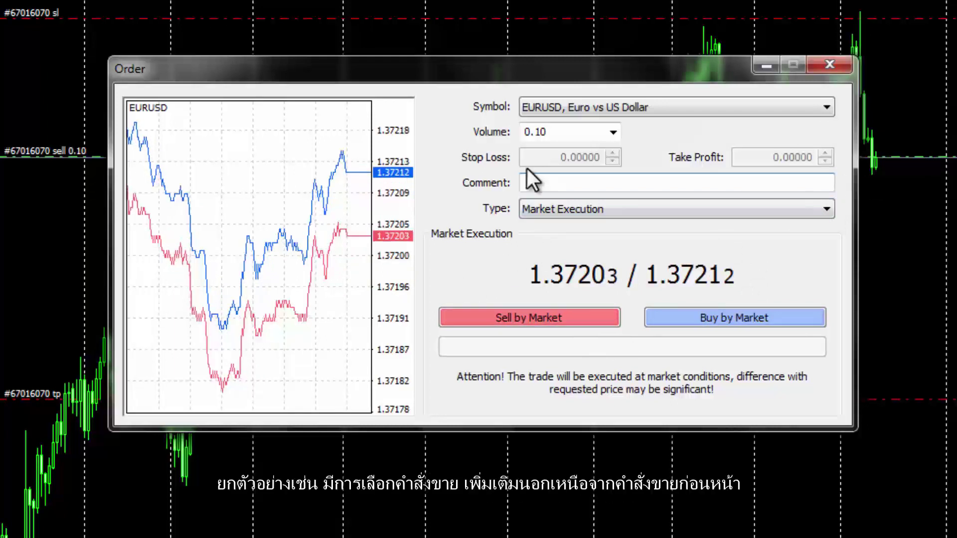
left_click(468, 317)
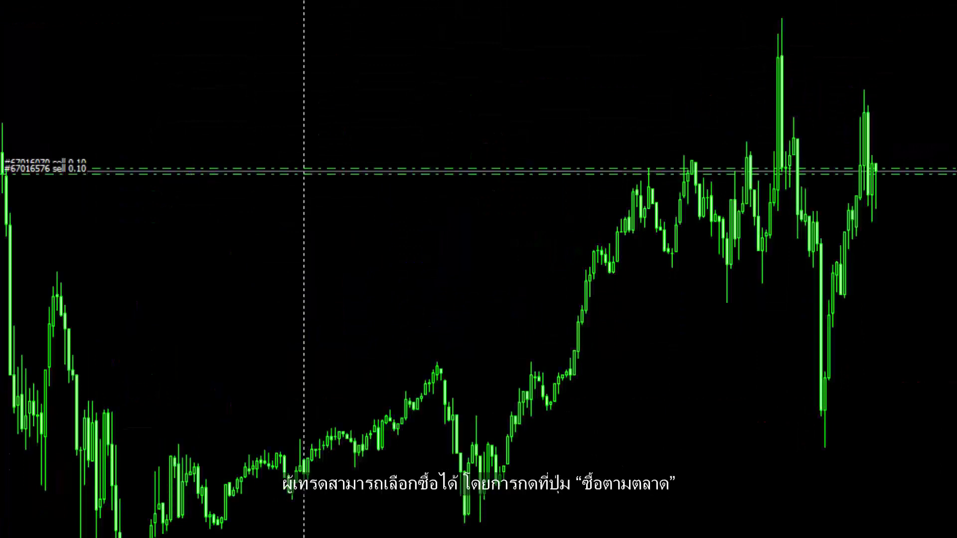
- Place another market execution order, buying 0.10 lots of EURUSD, and dismiss the order window
key("F9")
left_click(684, 318)
left_click(632, 343)
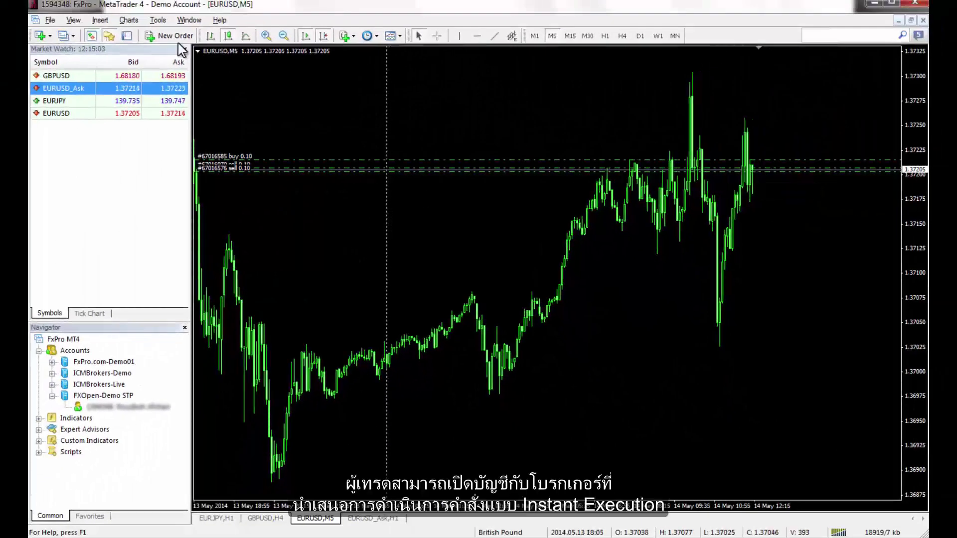
- Collapse the FXOpen-Demo STP account and log in to the saved account on the FxPro.com-Demo01 server
left_click(52, 395)
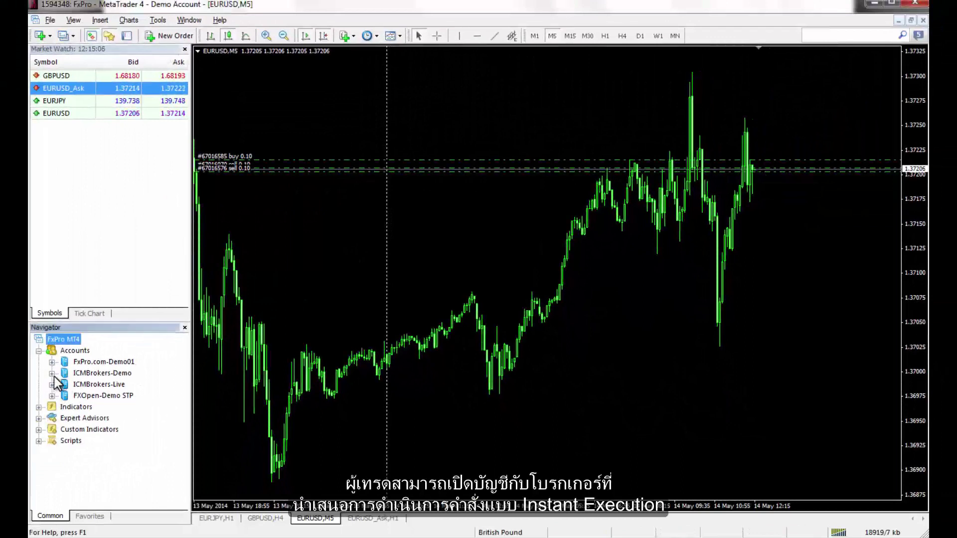
left_click(53, 362)
double_click(95, 373)
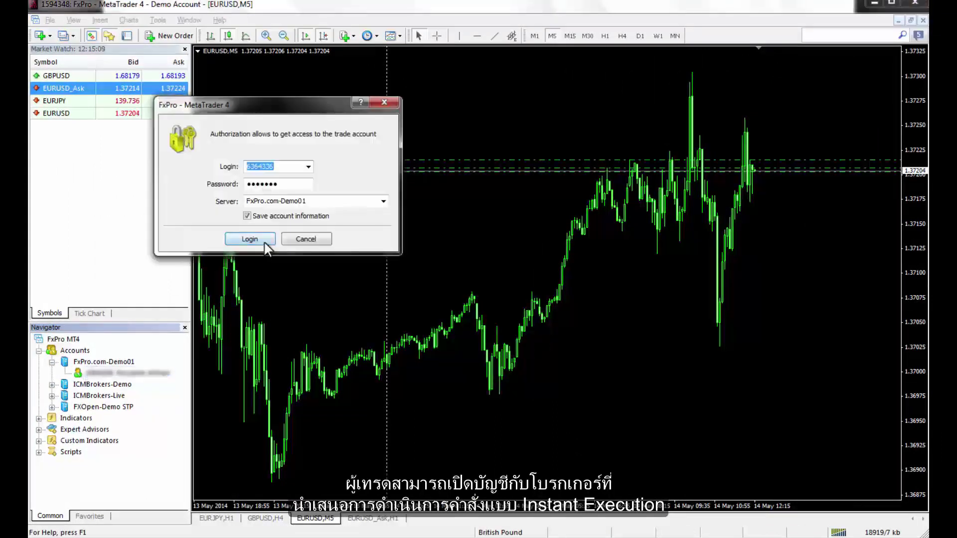
left_click(264, 242)
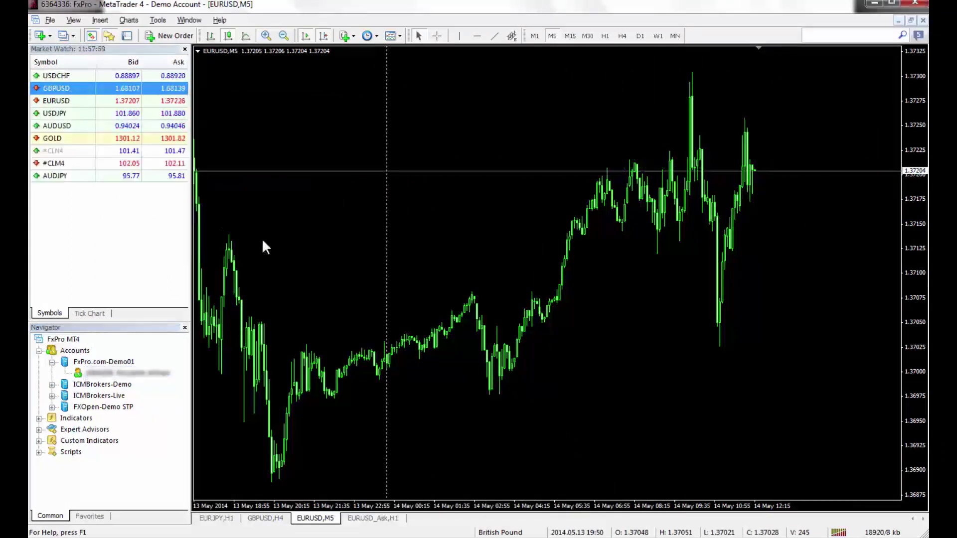
- Start a new EURUSD instant execution order and set its take profit to 1.37198
left_click(169, 36)
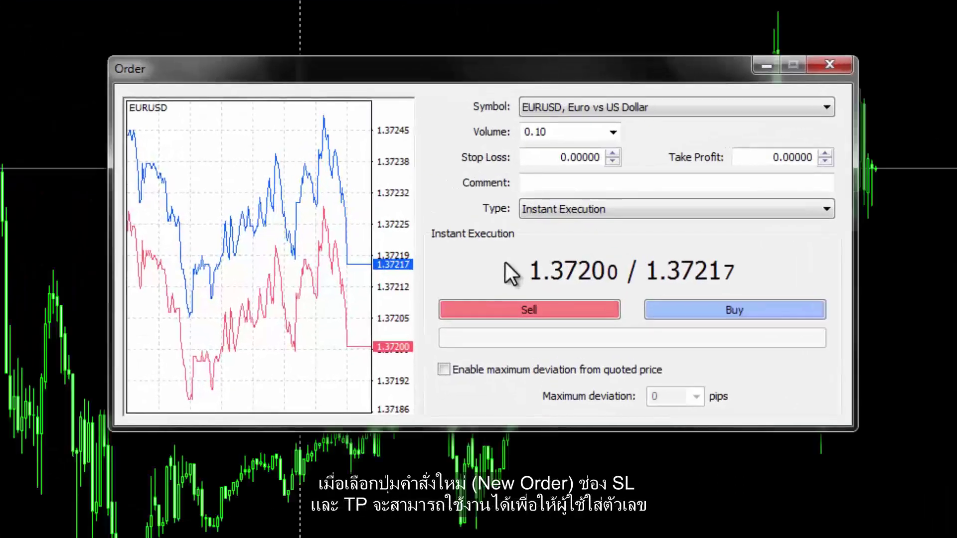
double_click(562, 157)
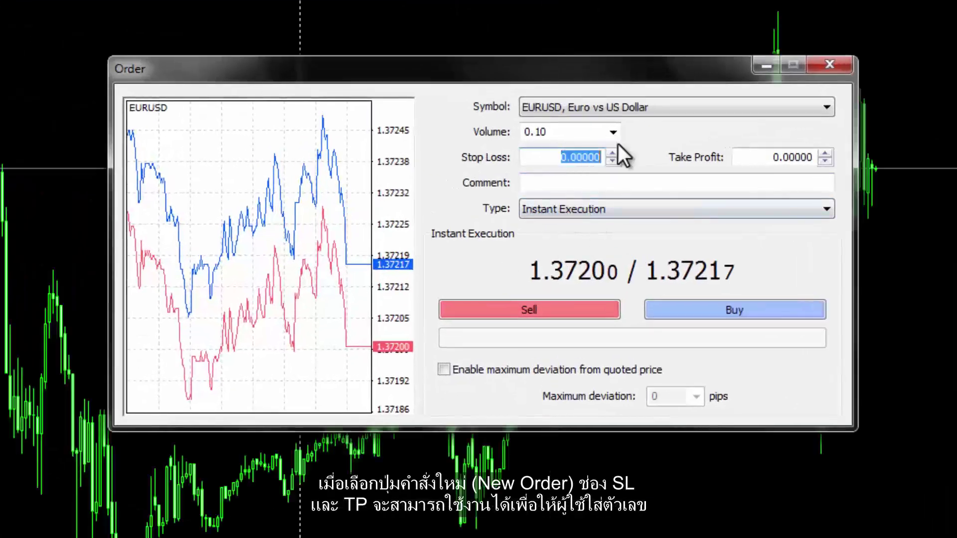
double_click(770, 158)
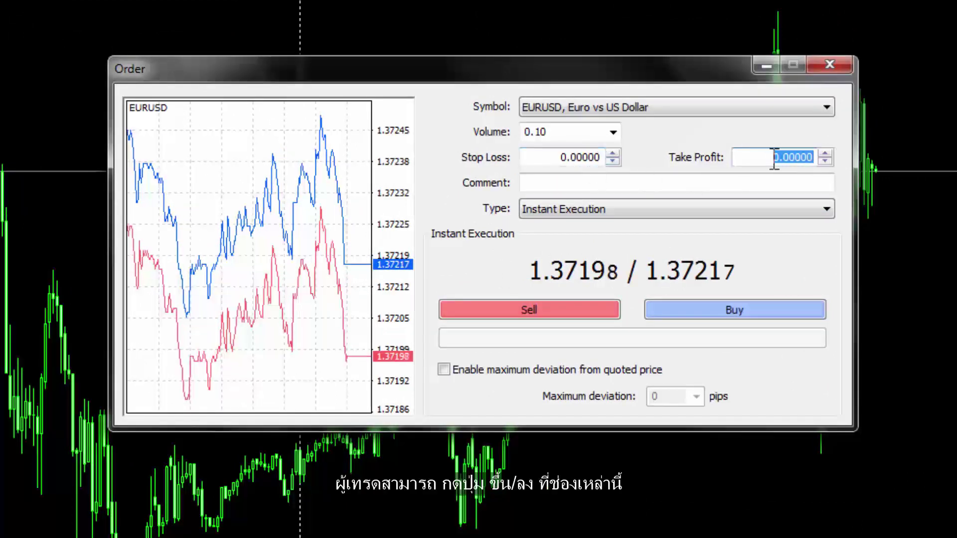
left_click(824, 154)
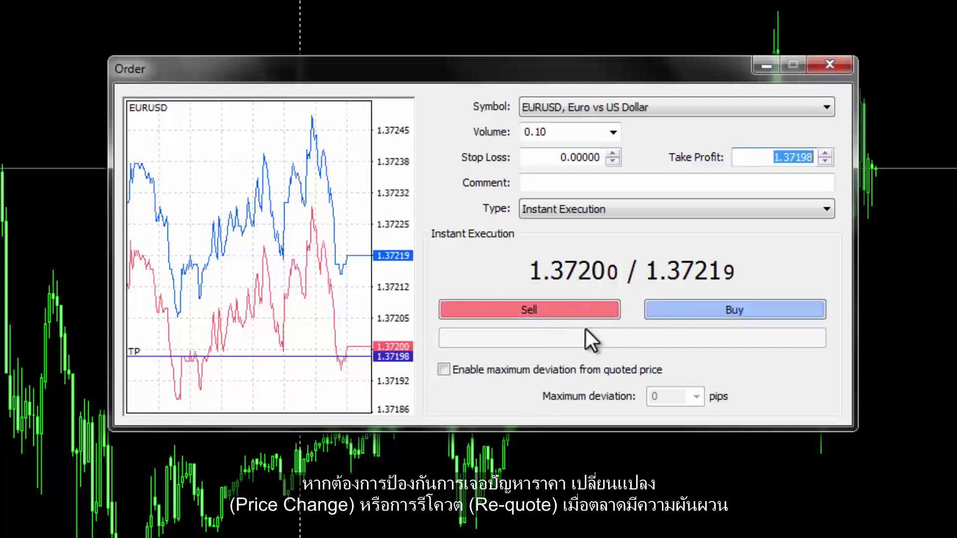
- Try maximum deviations of 4 and 10 pips from the quoted price, reset the value to 0 and disable the option
left_click(444, 369)
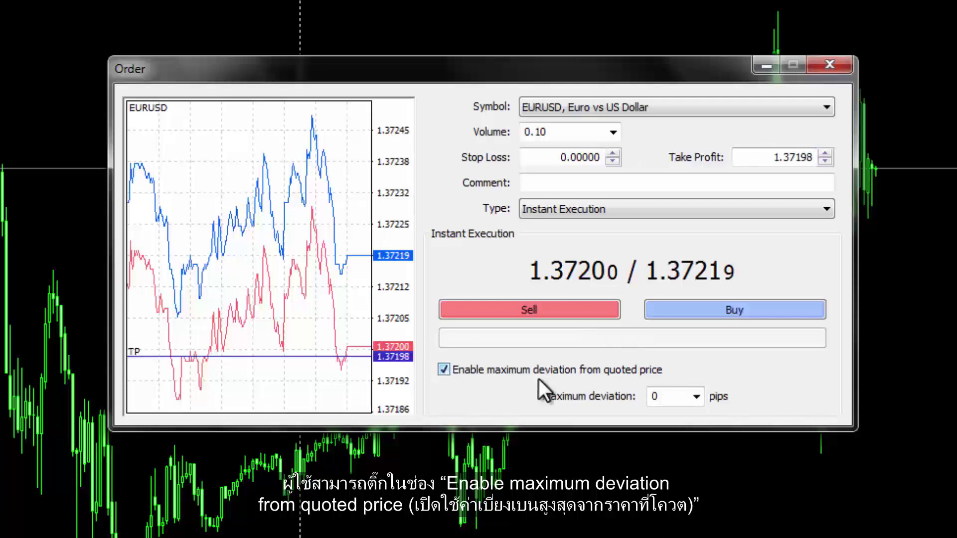
left_click(695, 399)
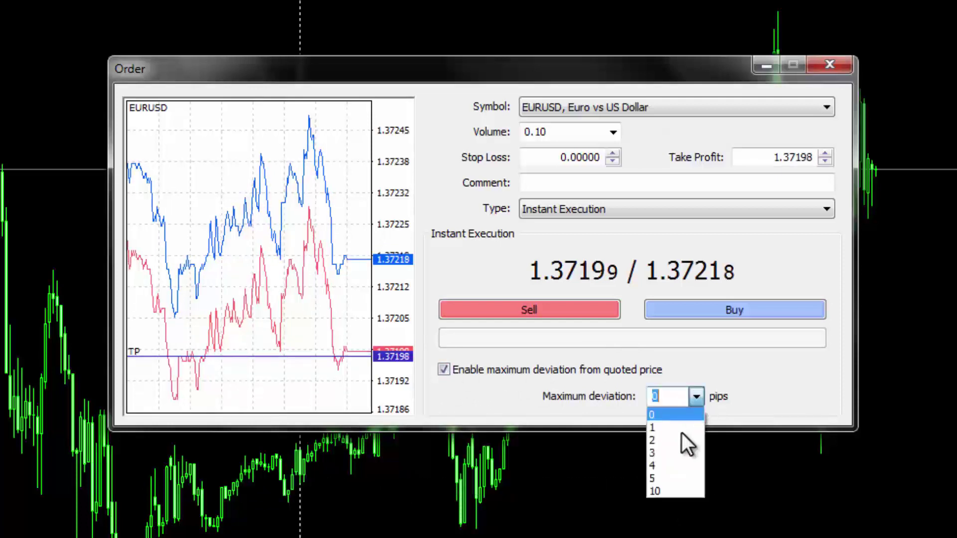
left_click(670, 466)
left_click(695, 397)
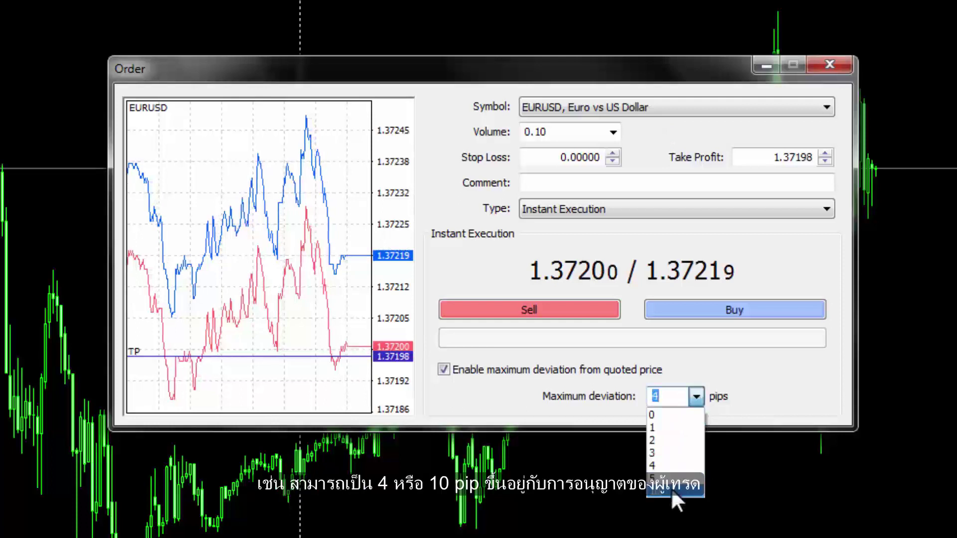
left_click(670, 488)
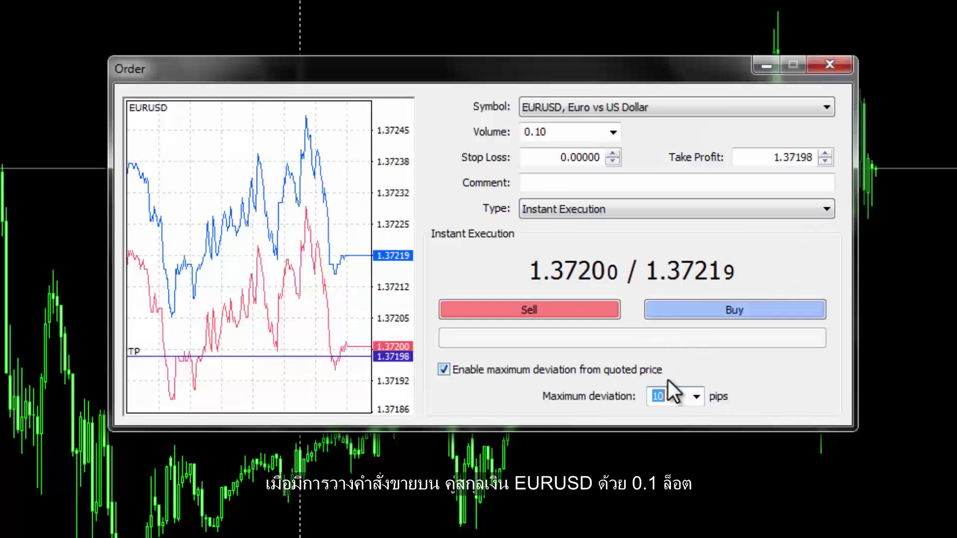
left_click(697, 397)
left_click(685, 412)
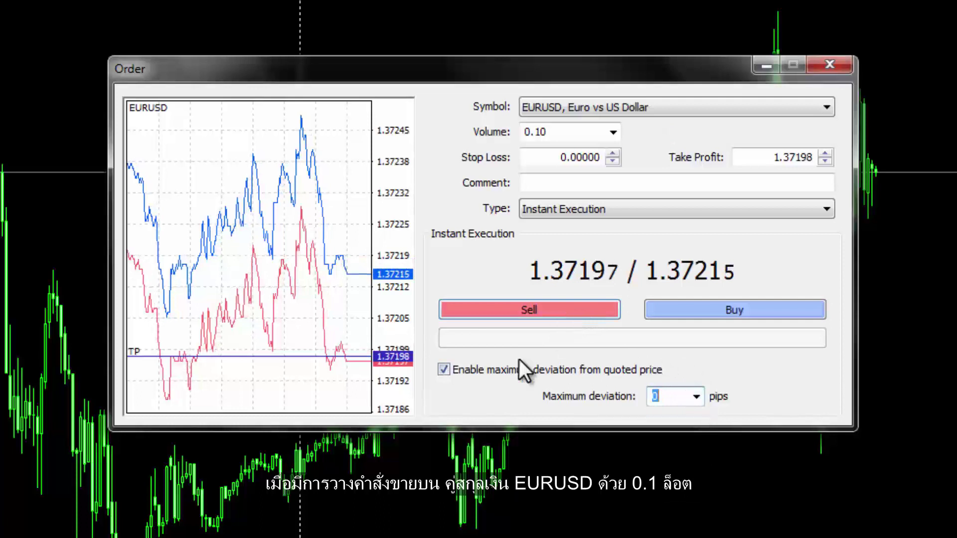
left_click(451, 369)
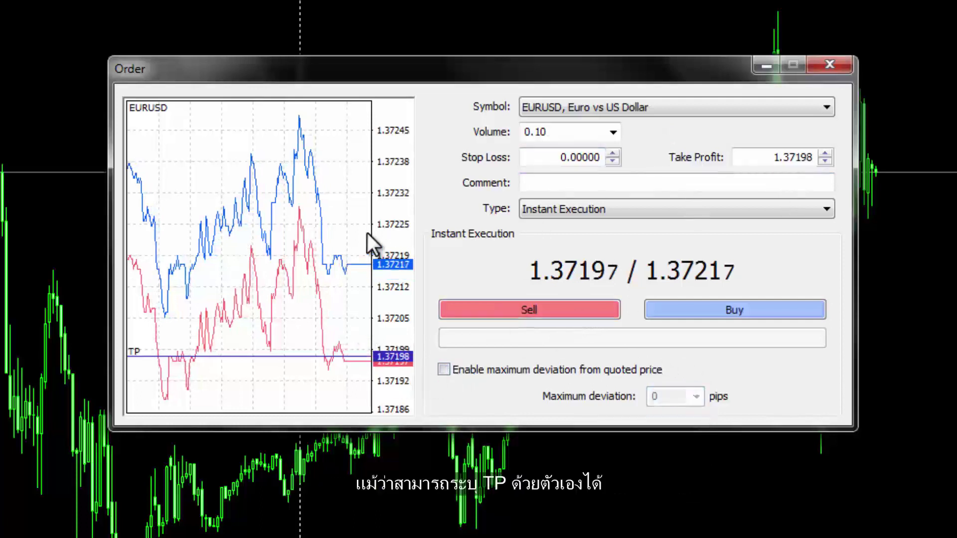
- Lower the take profit to 1.37088 and sell 0.10 lots of EURUSD by instant execution
double_click(816, 157)
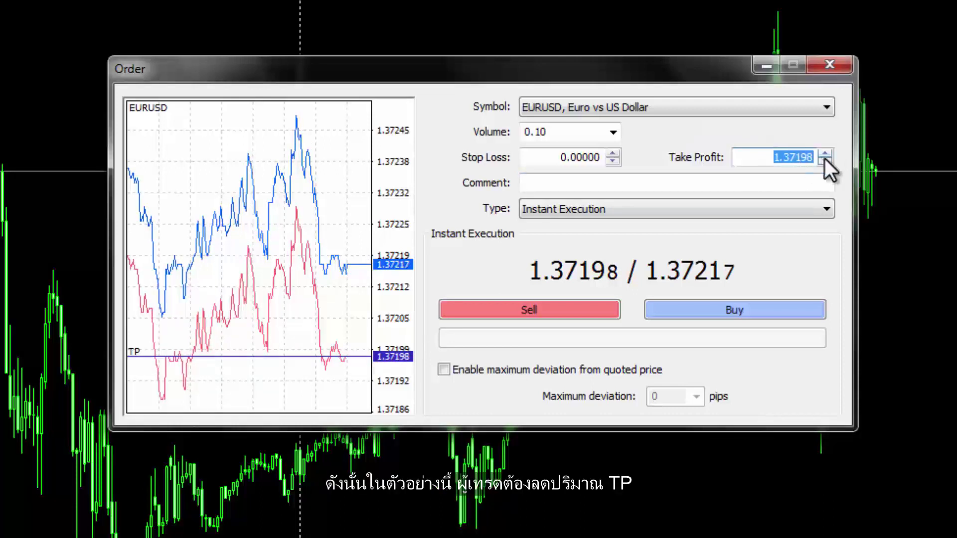
left_click_drag(825, 161, 825, 160)
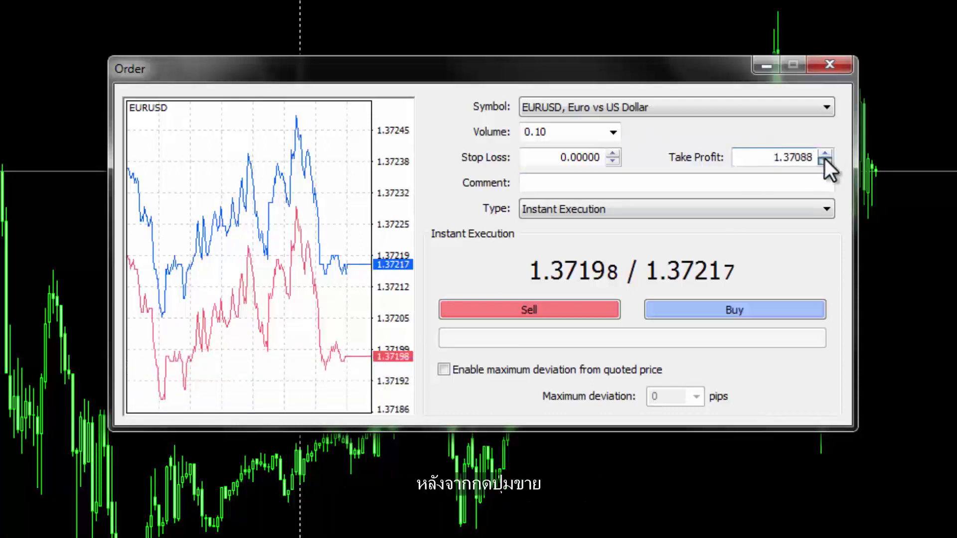
left_click(534, 310)
left_click(620, 355)
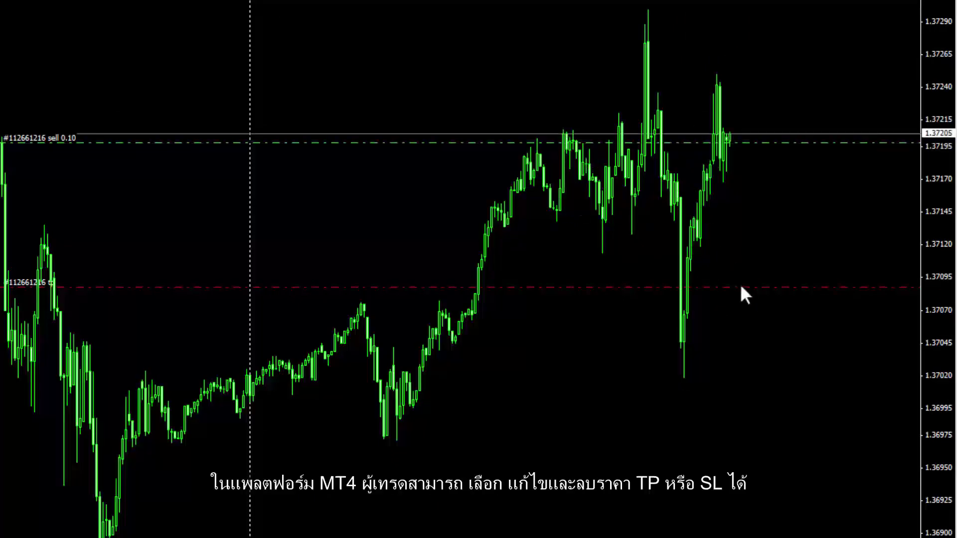
- Raise the sell order's take profit level on the EURUSD chart to about 1.3712
left_click_drag(757, 243, 758, 242)
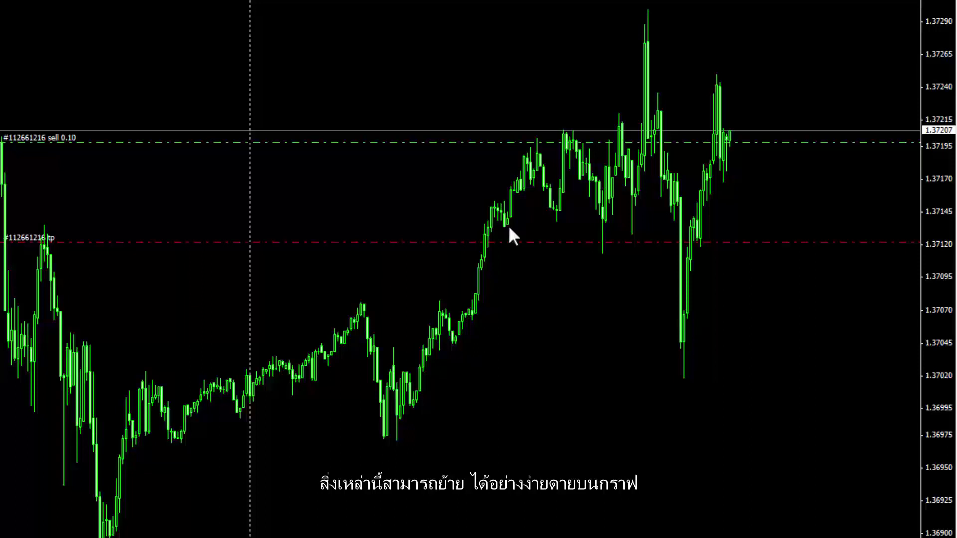
mouse_move(505, 230)
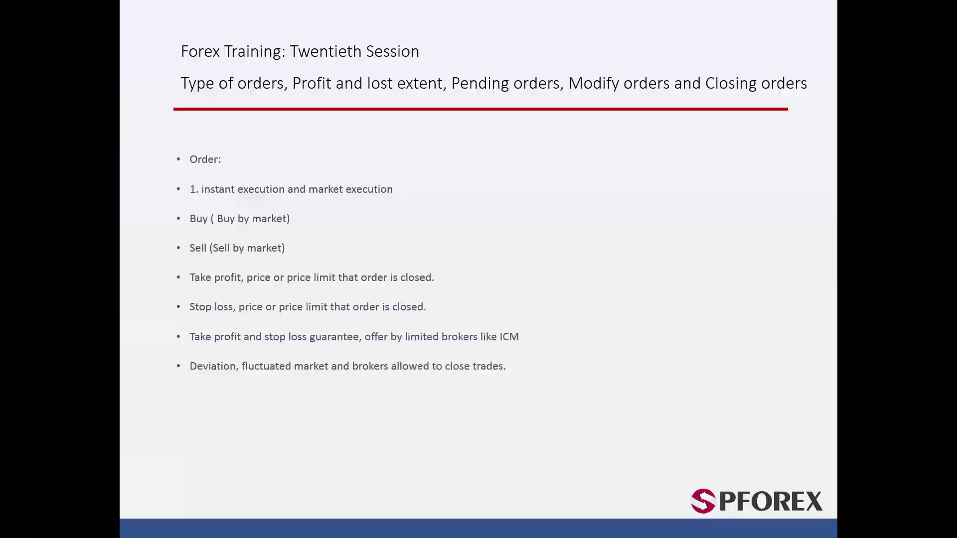
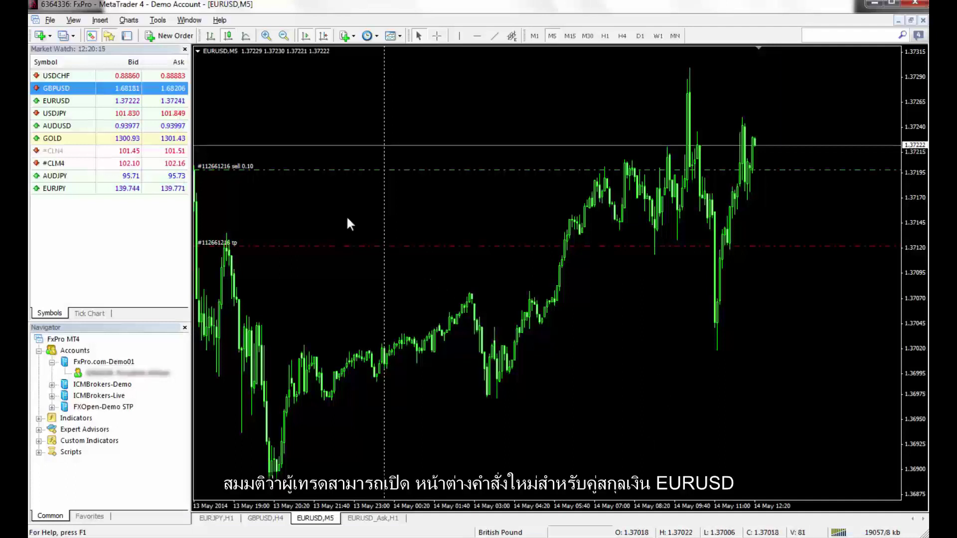
- Start a new 0.10 lot EURUSD order and change its type to Pending Order
left_click(160, 40)
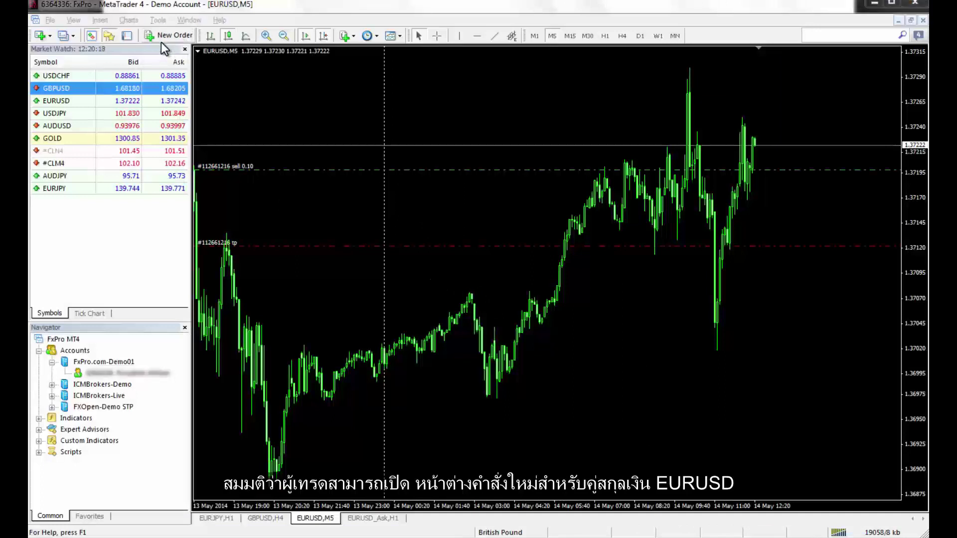
left_click_drag(325, 107, 239, 60)
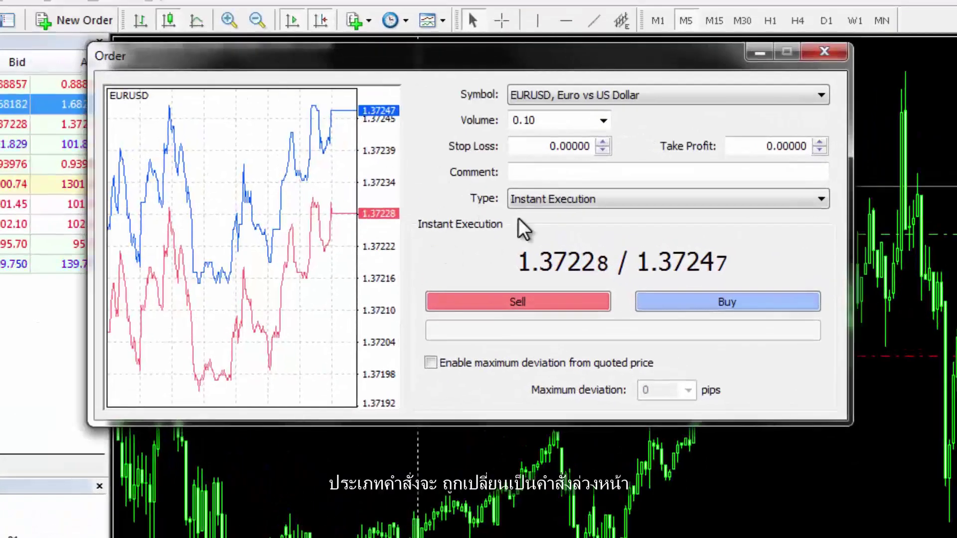
left_click(526, 200)
left_click(531, 228)
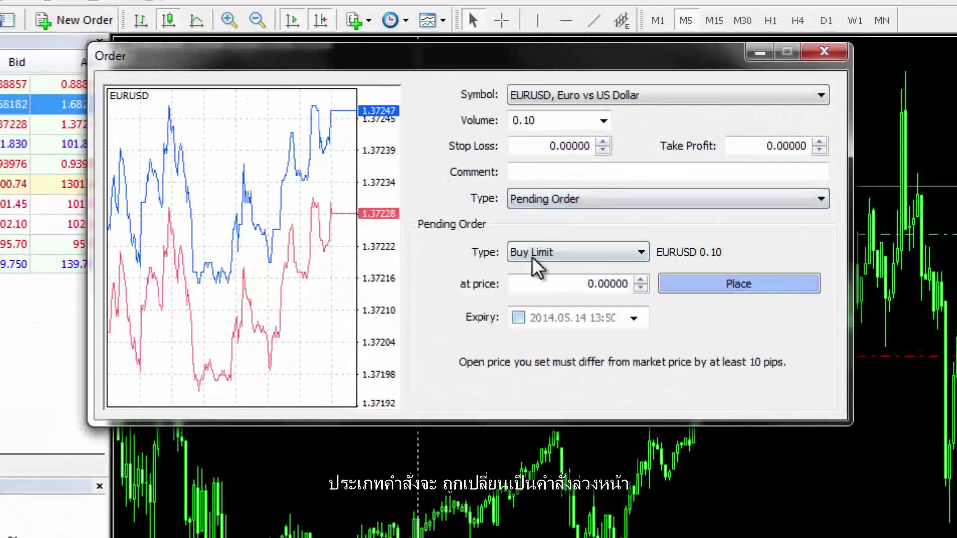
- Review the available pending order types and choose Buy Stop for the EURUSD order
left_click(565, 262)
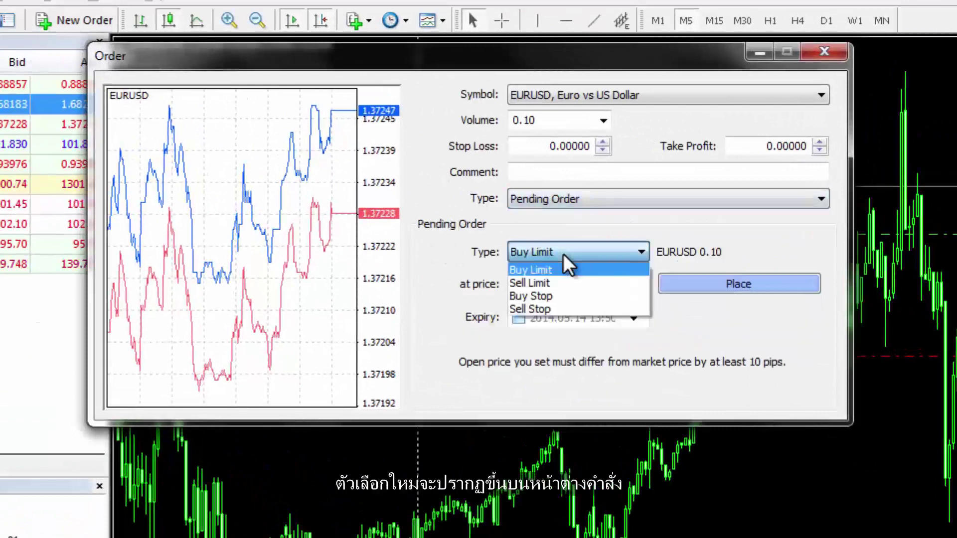
left_click(741, 255)
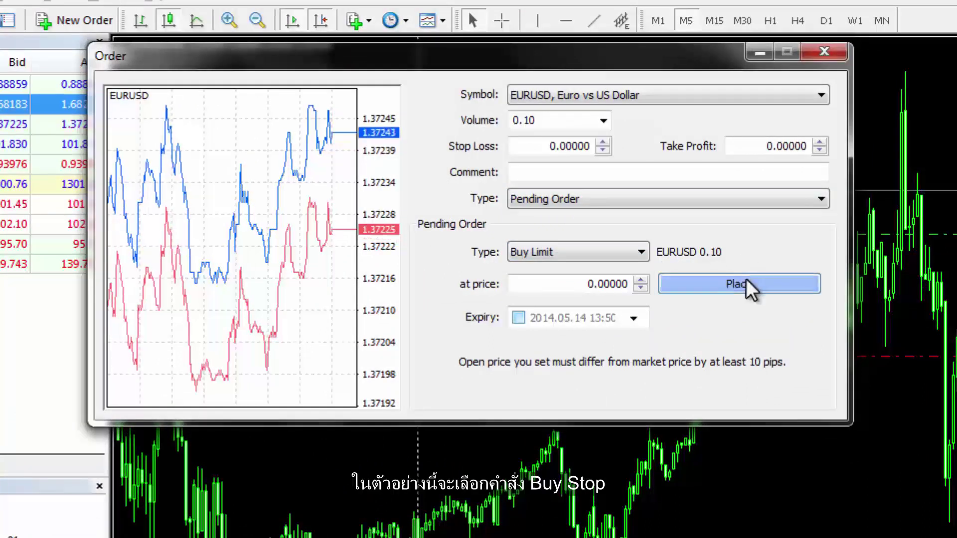
key("Down")
key("Down")
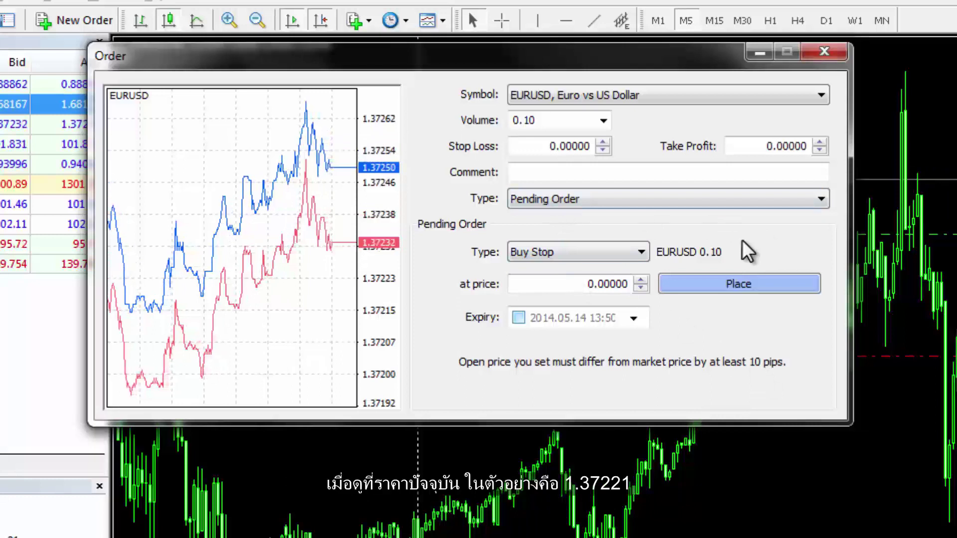
- Set the Buy Stop price to 1.37400 and place the 0.10 lot EURUSD pending order
left_click_drag(576, 280, 653, 281)
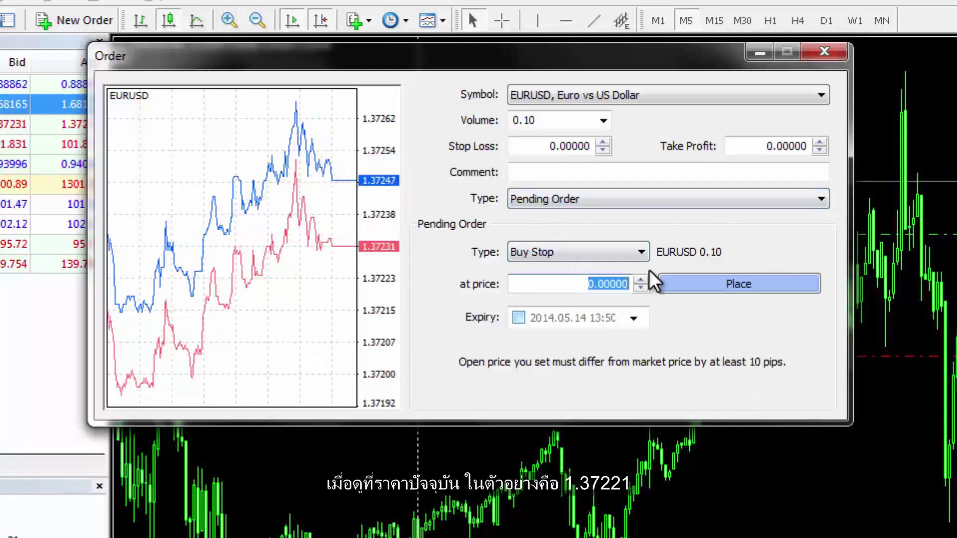
key("Home")
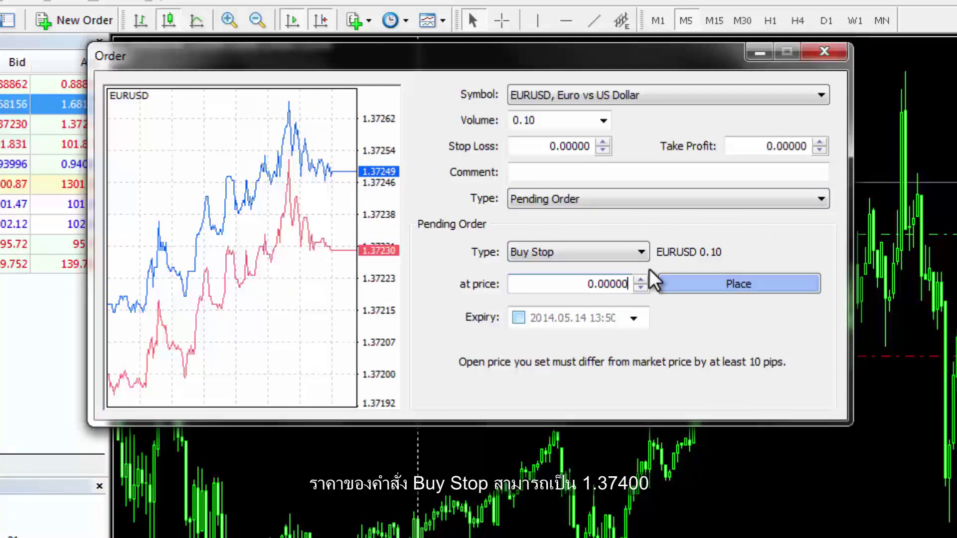
type("1.37400")
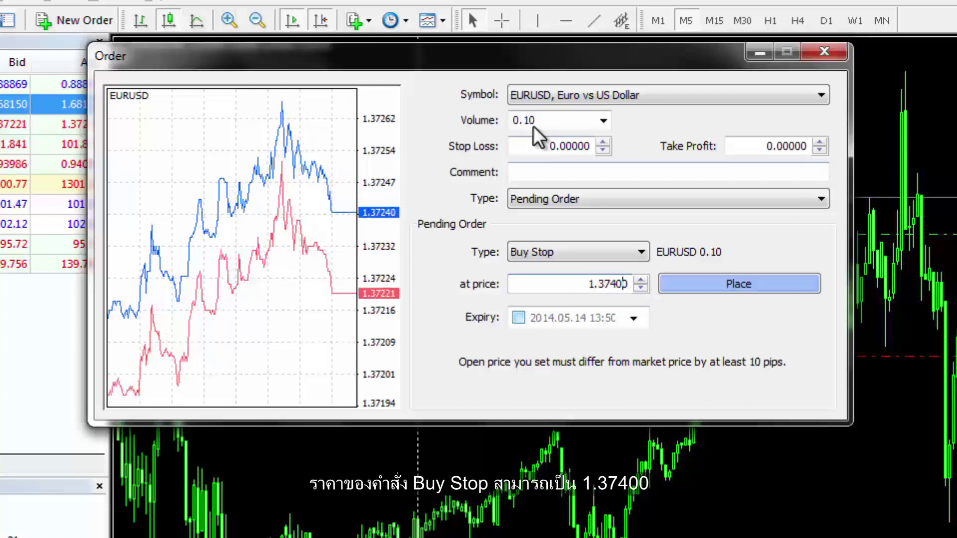
left_click(726, 291)
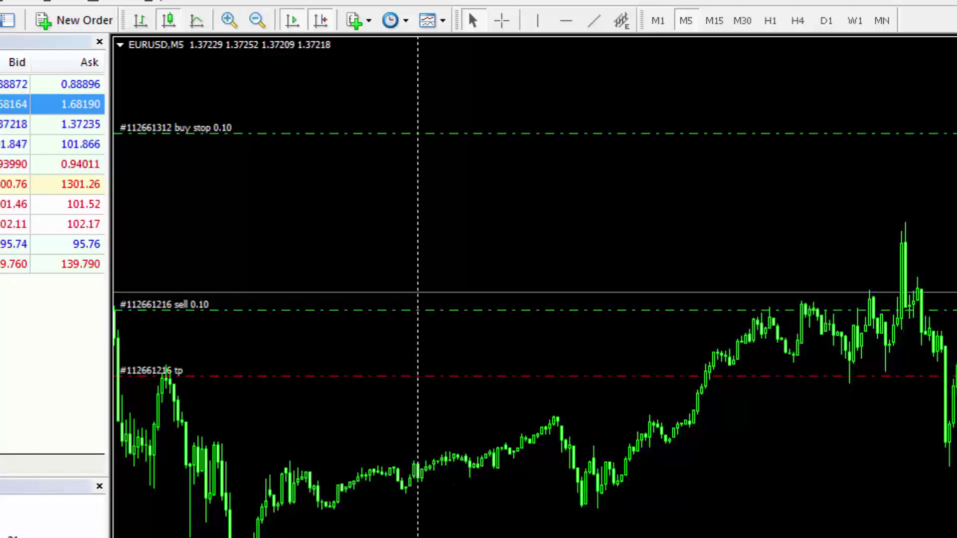
- Place a new 0.10 lot Buy Limit pending order on EURUSD at a price of 1.37020
left_click(94, 28)
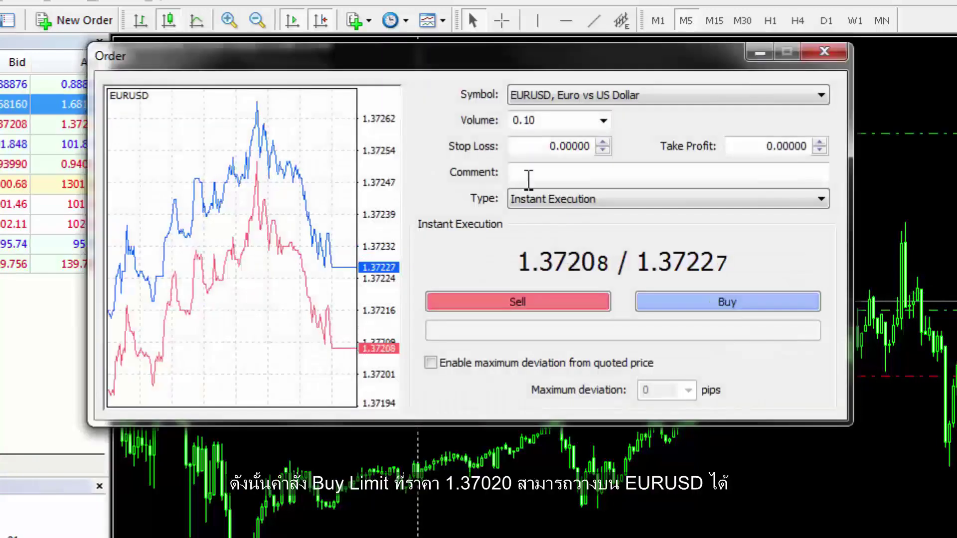
left_click(528, 198)
left_click(530, 229)
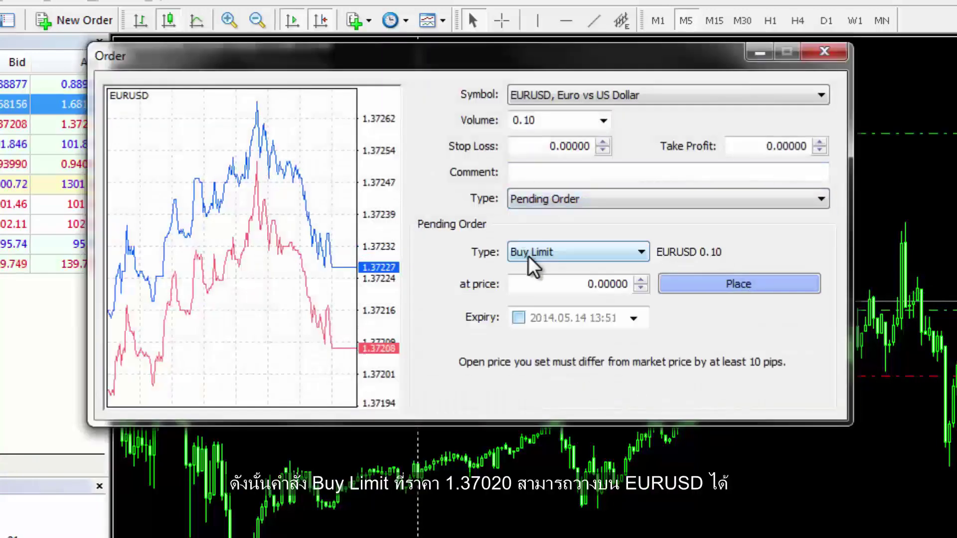
left_click(567, 284)
type("1")
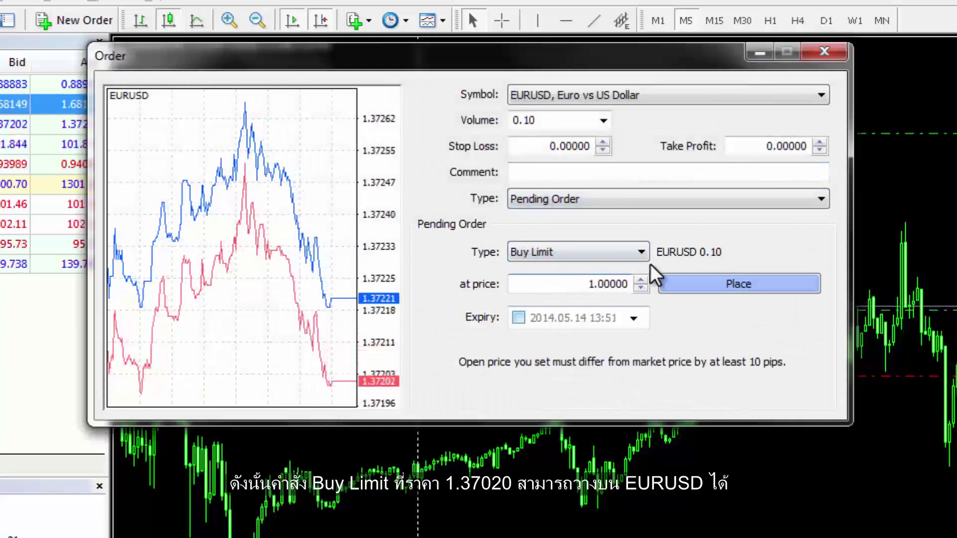
type(".3702")
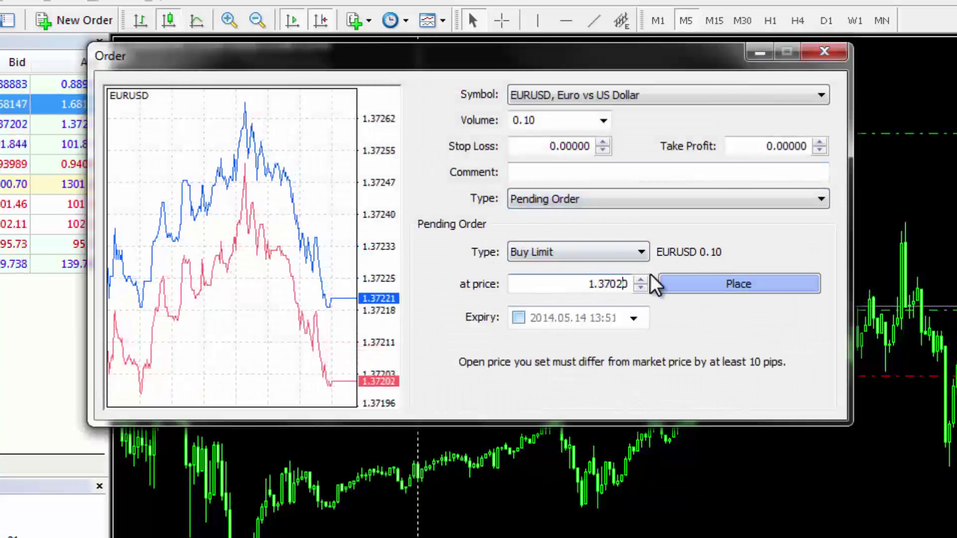
left_click(679, 289)
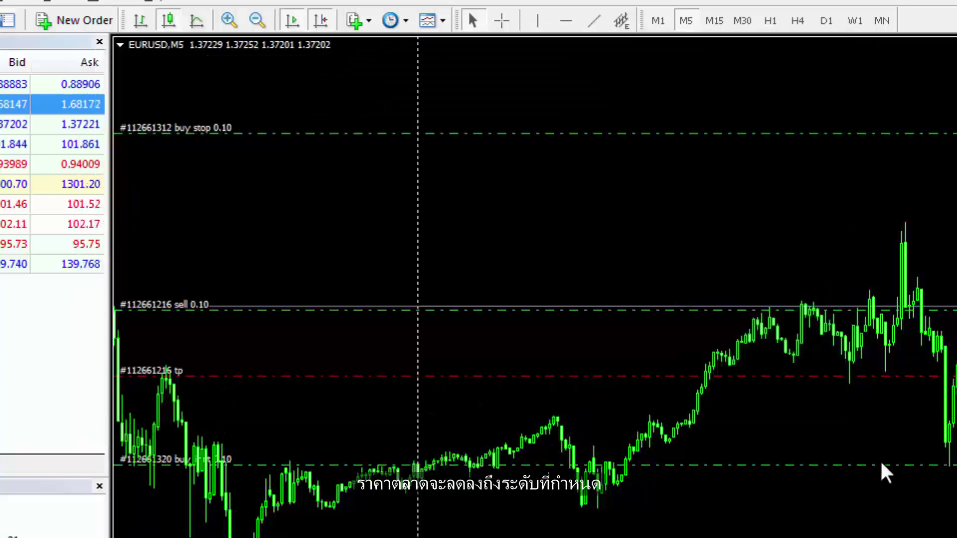
left_click_drag(359, 464, 226, 518)
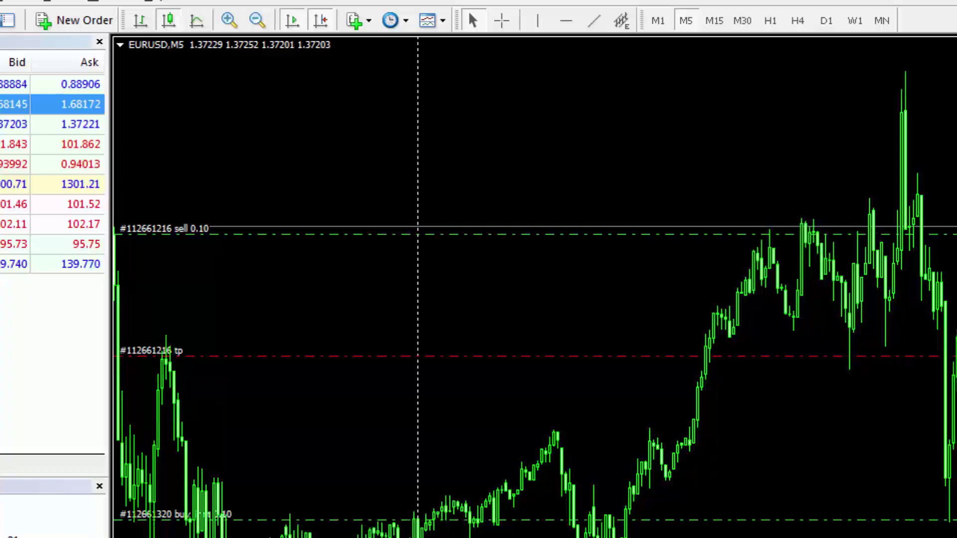
- Switch to the GBPUSD H4 chart and start a new 0.10 lot pending order of type Sell Stop
key("ctrl+F6")
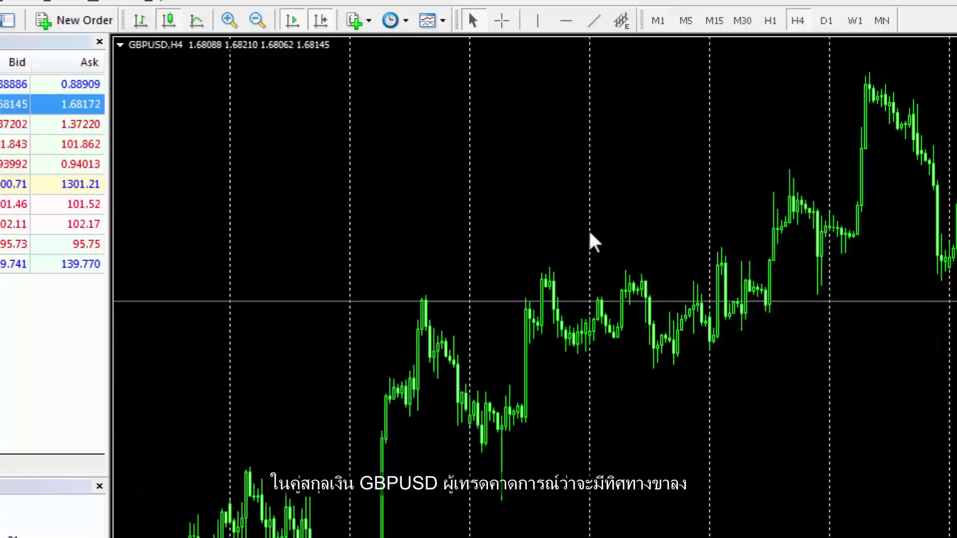
left_click(81, 22)
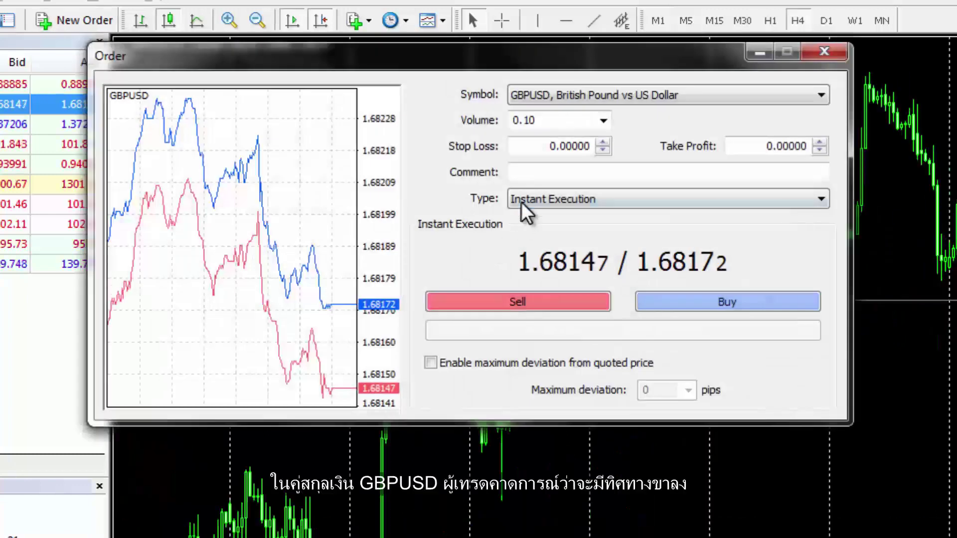
left_click(522, 205)
key("Down")
key("Return")
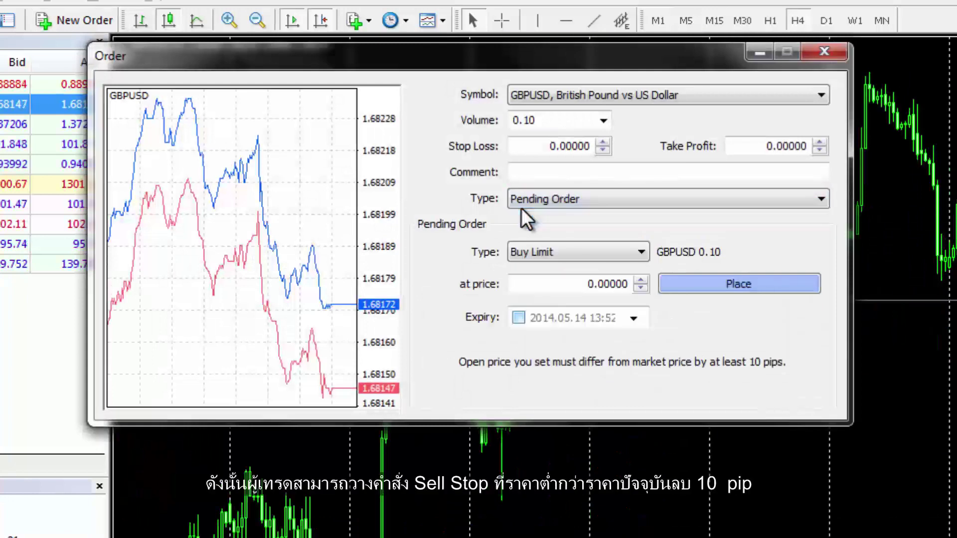
left_click(563, 253)
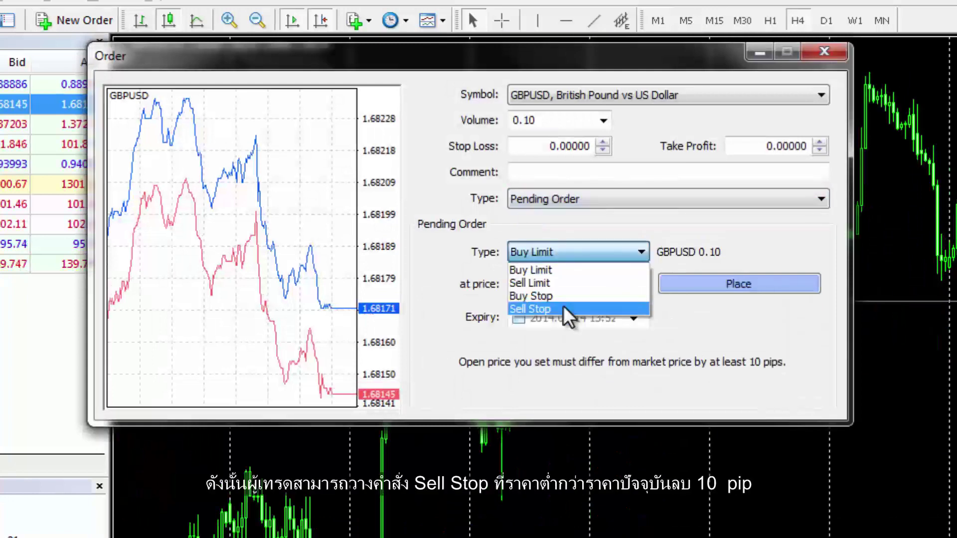
left_click(540, 308)
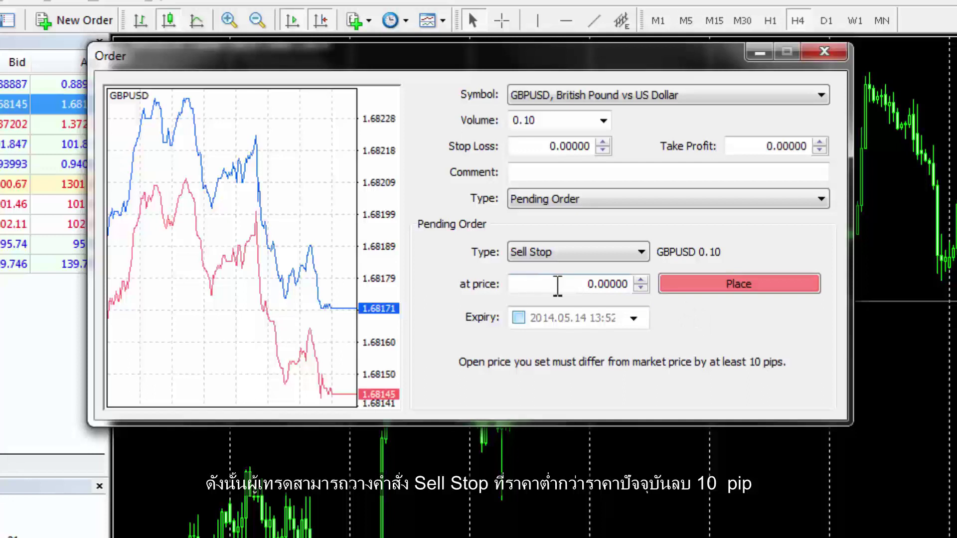
- Set the Sell Stop price to 1.67900 and place the GBPUSD pending order
left_click_drag(557, 284, 675, 284)
type("1")
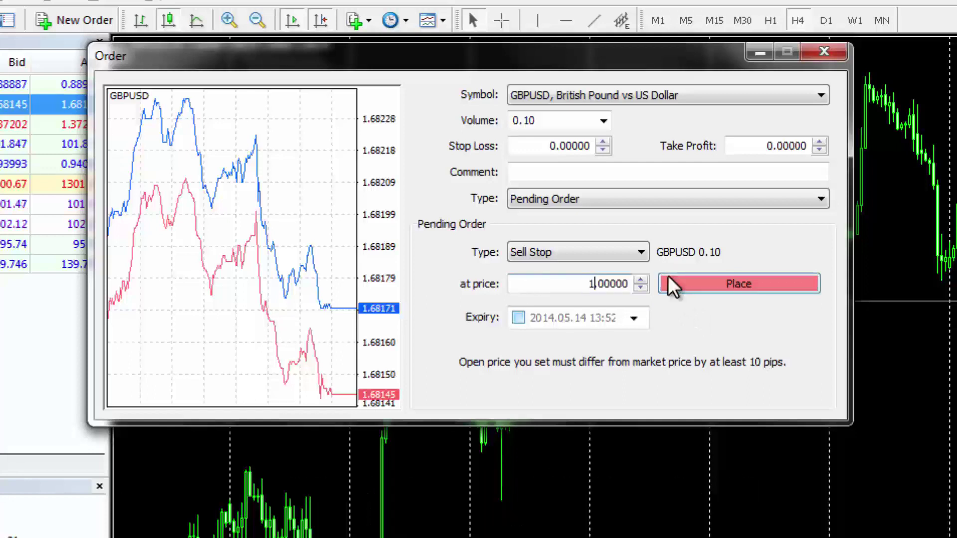
type(".")
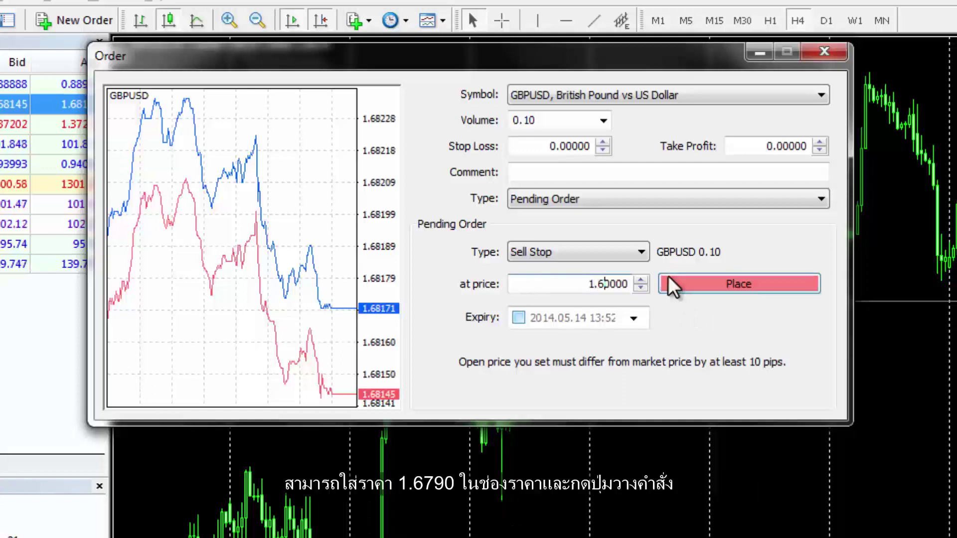
type("6790")
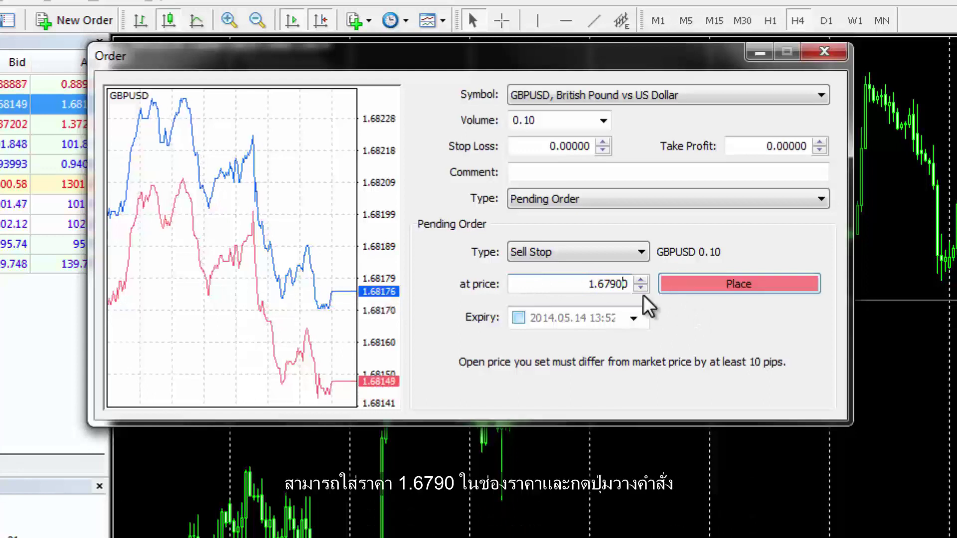
left_click(696, 284)
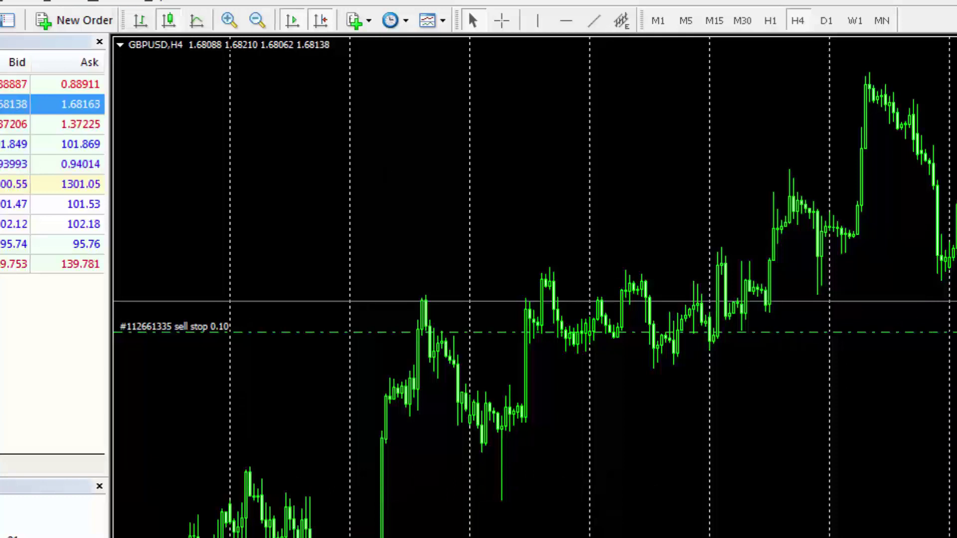
- Place a new 0.10 lot Sell Limit pending order on GBPUSD at a price of 1.68500
left_click(70, 21)
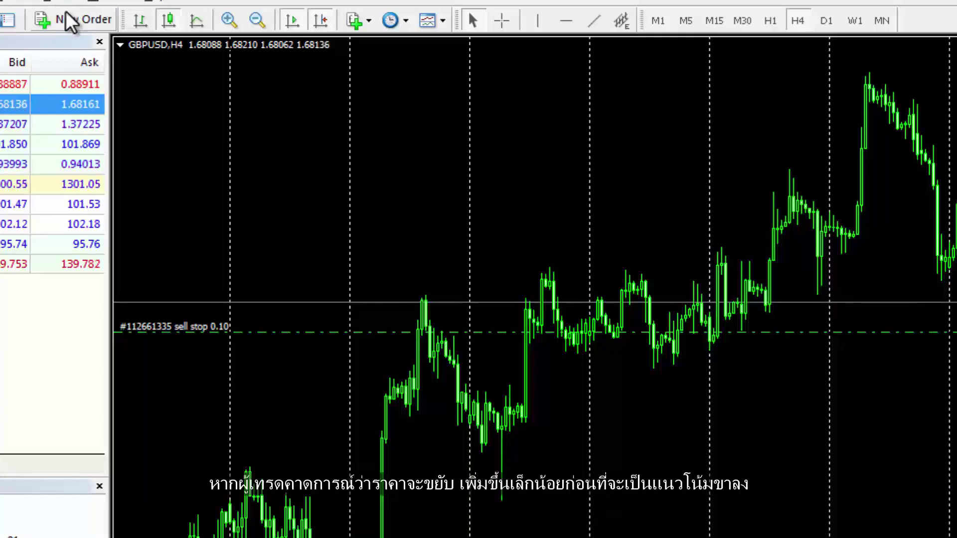
left_click(542, 204)
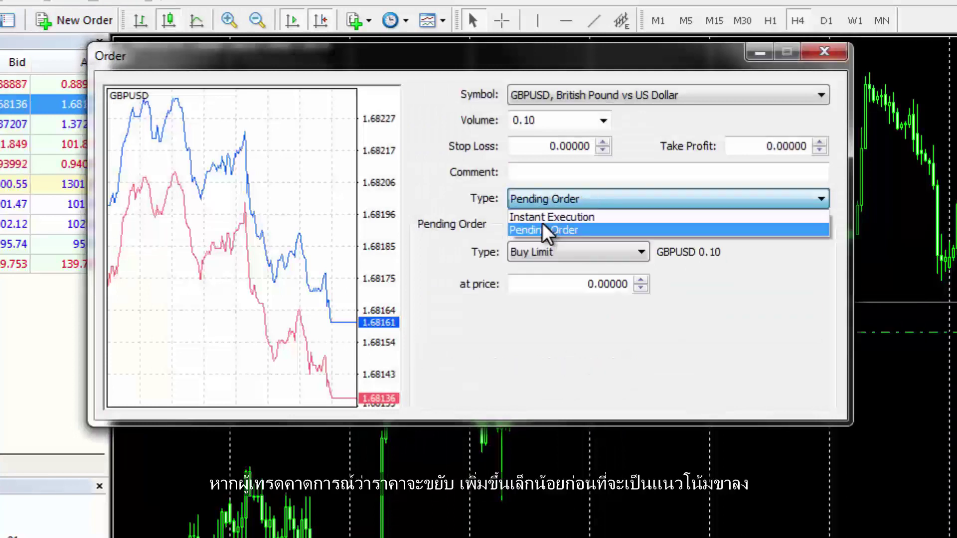
left_click(543, 230)
left_click(534, 252)
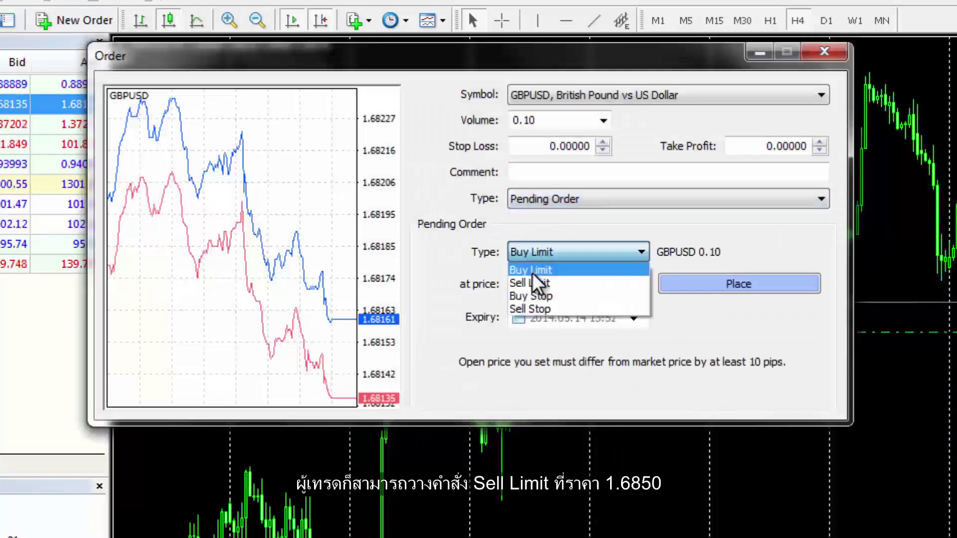
left_click(529, 283)
left_click_drag(577, 282, 667, 271)
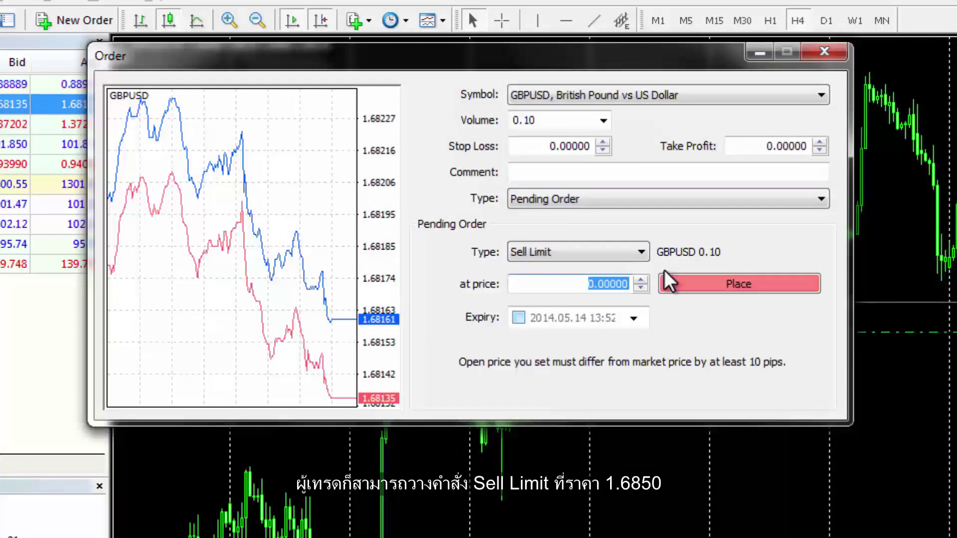
type("1.")
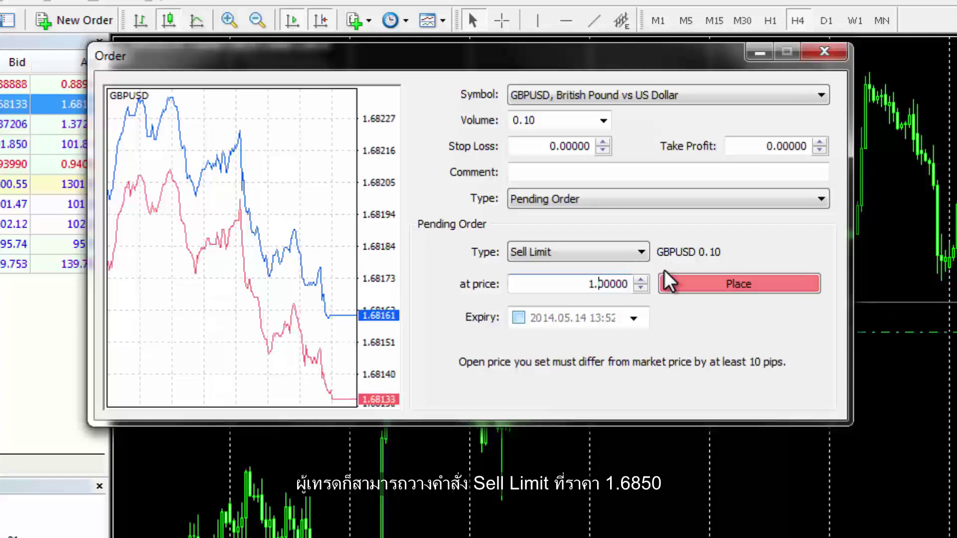
type("685")
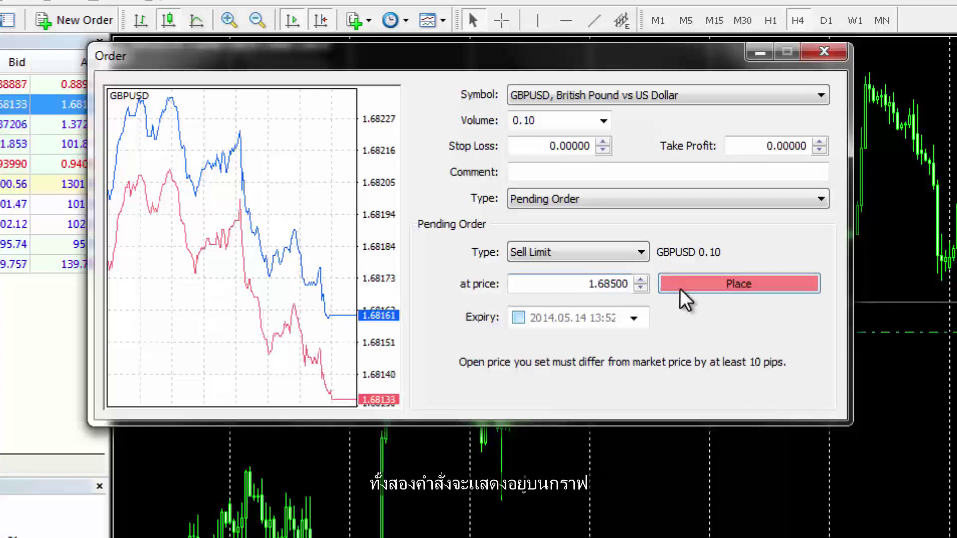
left_click(680, 290)
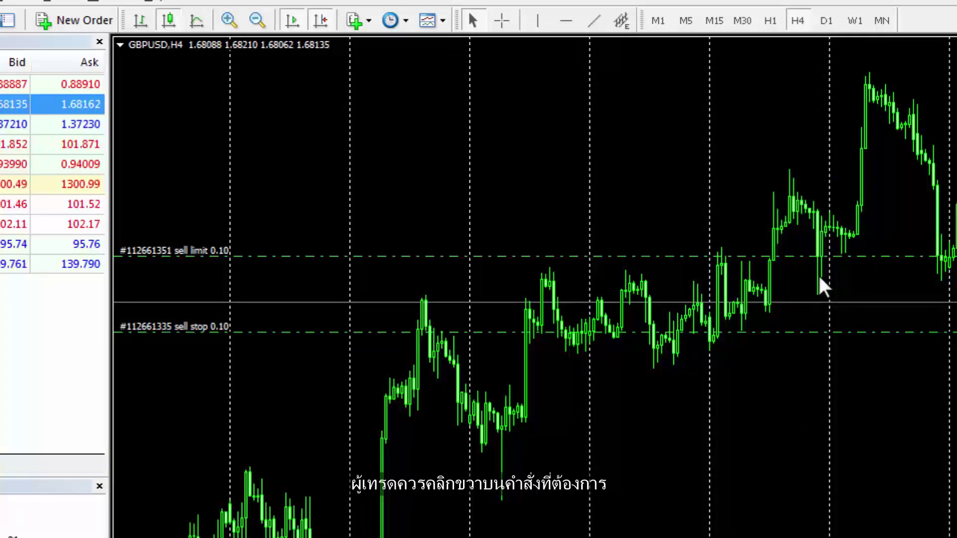
- Enable an expiry of 2014.05.14 13:53 on the GBPUSD sell limit order and apply the modification
right_click(719, 257)
left_click(777, 272)
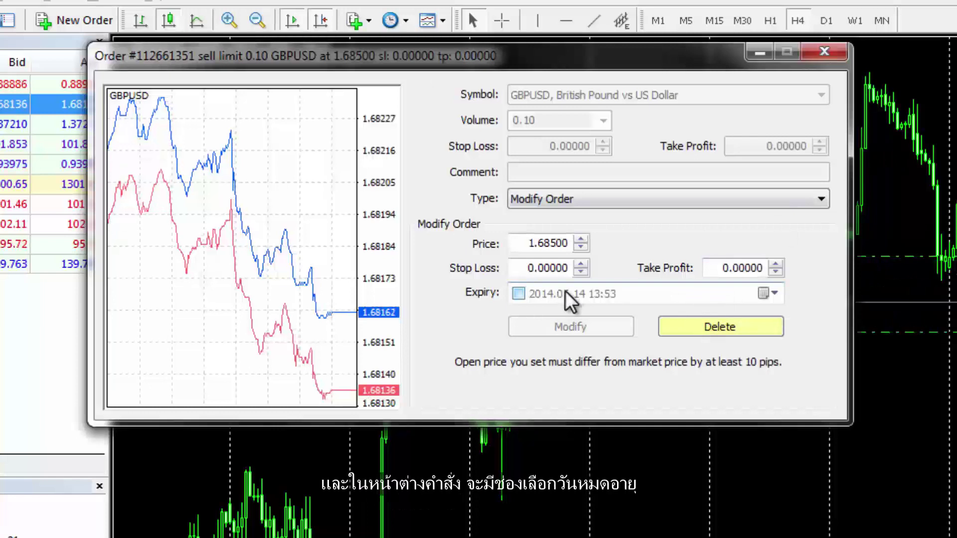
left_click(518, 293)
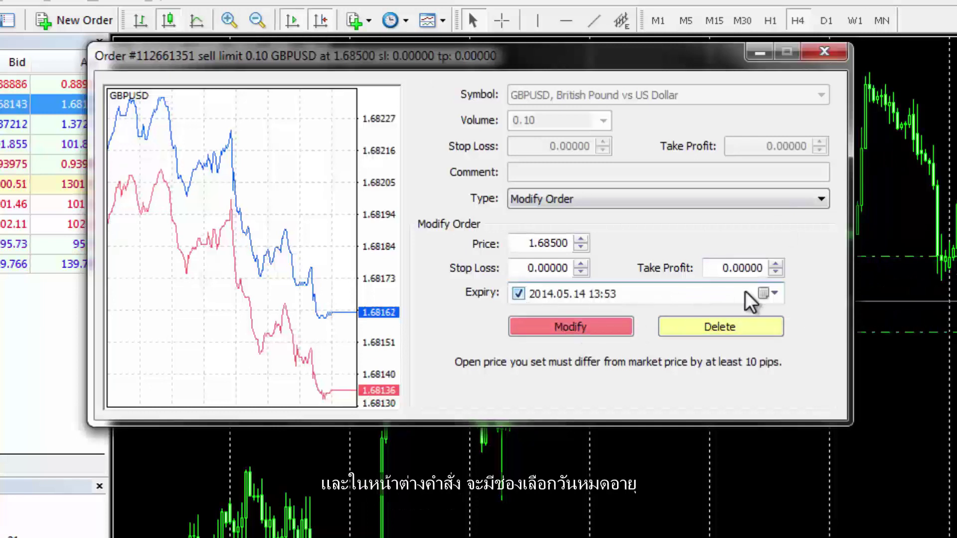
left_click(767, 294)
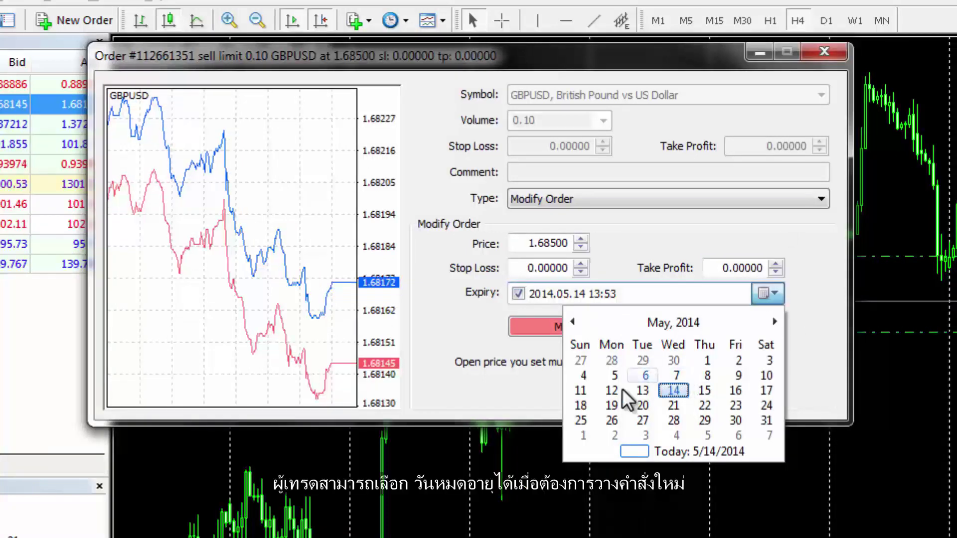
left_click(525, 370)
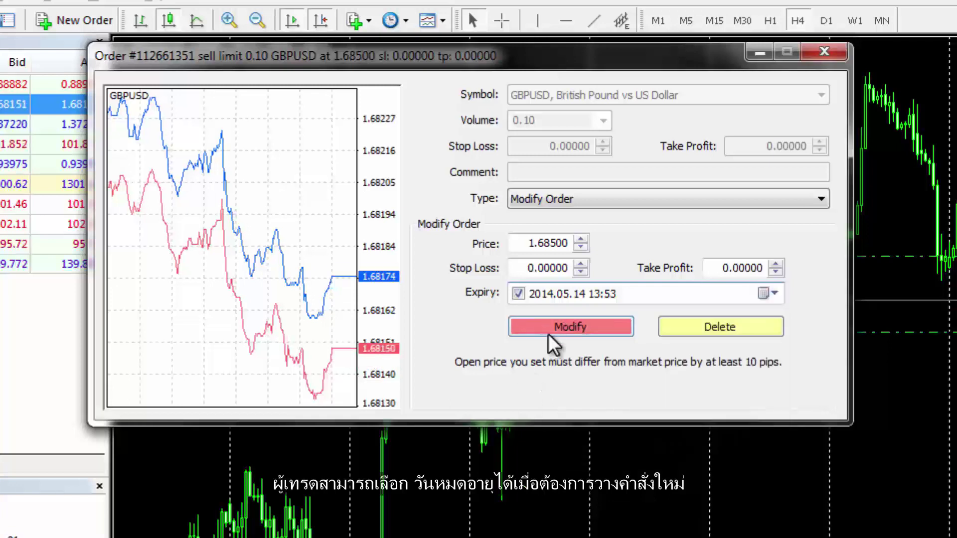
left_click(558, 333)
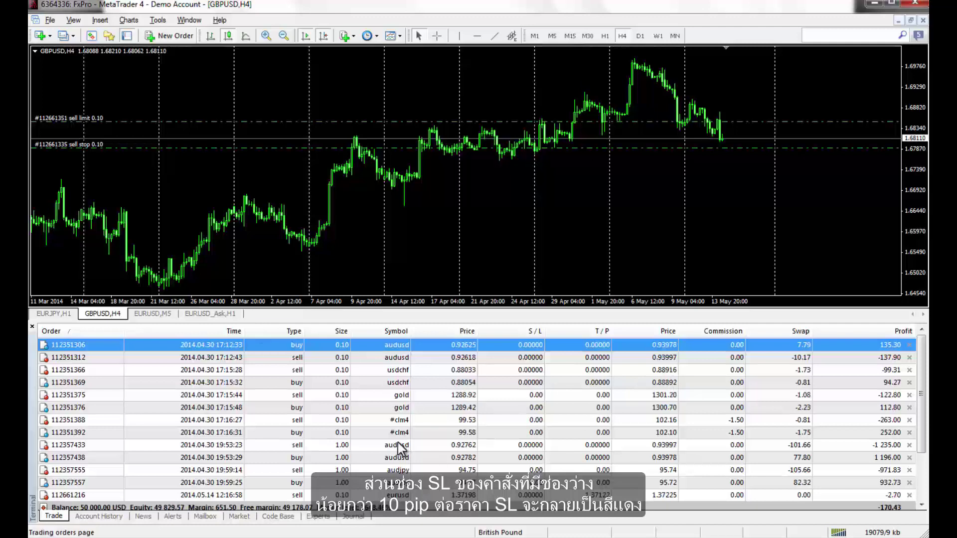
- View the EURJPY H1 chart briefly, return to GBPUSD H4, and examine the pending orders at the end of the trade list
left_click(71, 315)
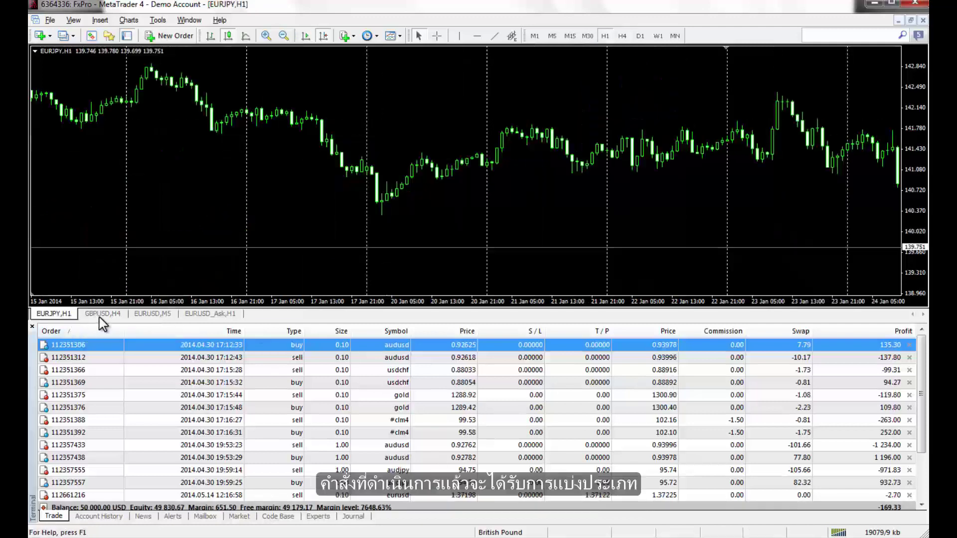
left_click(99, 314)
left_click(421, 451)
scroll(420, 452, "down", 2)
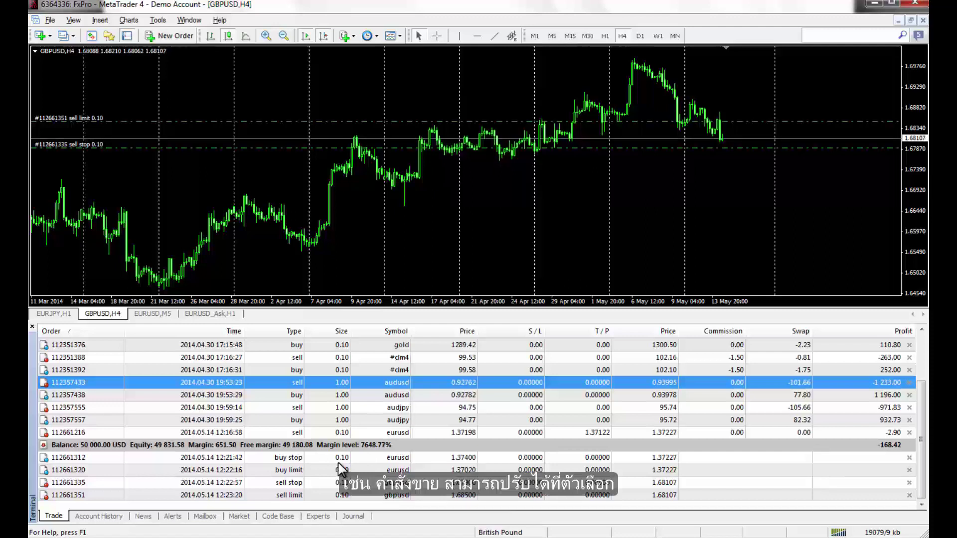
- Return to the start of the trade list and check which commands are available for the open audusd orders
left_click(484, 409)
scroll(484, 411, "up", 1)
scroll(481, 406, "up", 1)
right_click(485, 350)
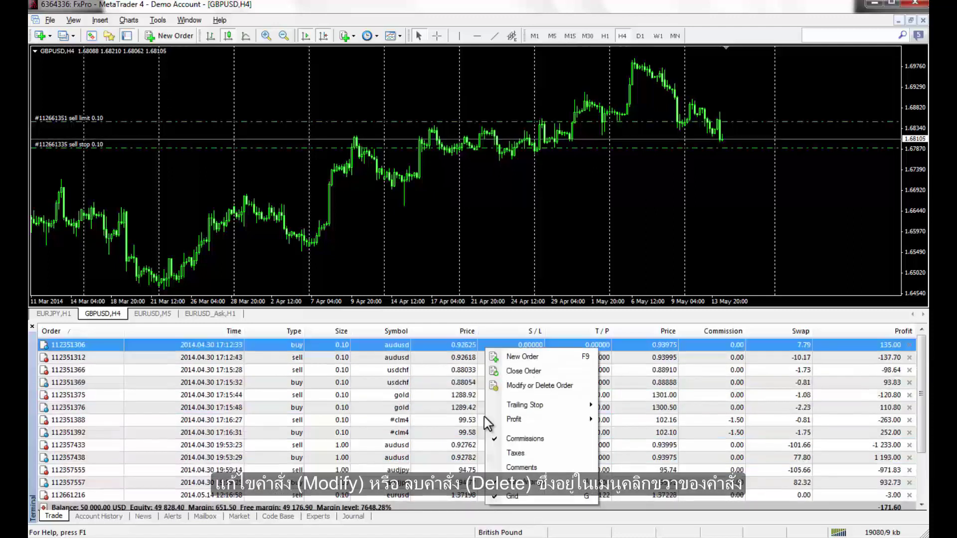
left_click(641, 445)
right_click(624, 445)
key("Escape")
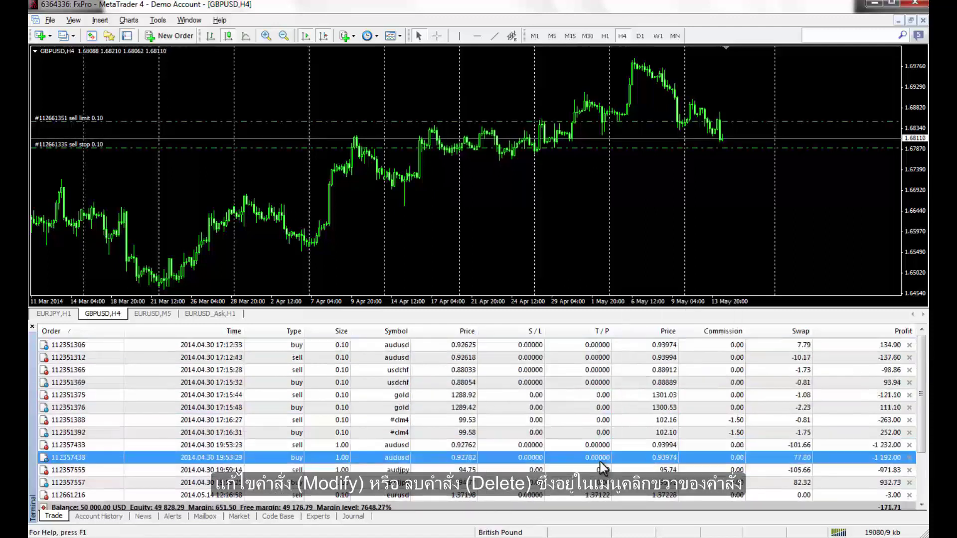
- Set a stop loss of 1.37327 on the EURUSD sell order using a level of 100 points, and apply the modification
left_click(579, 494)
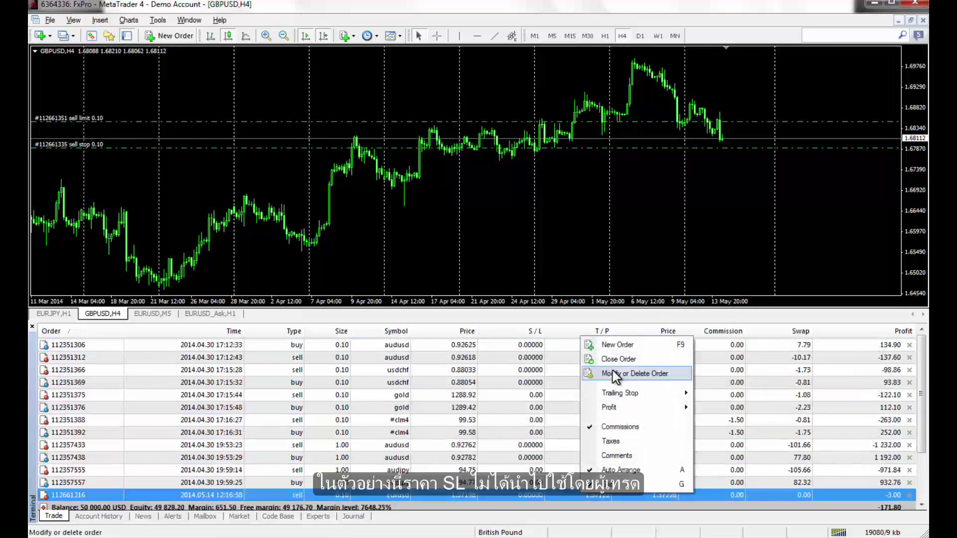
left_click(612, 372)
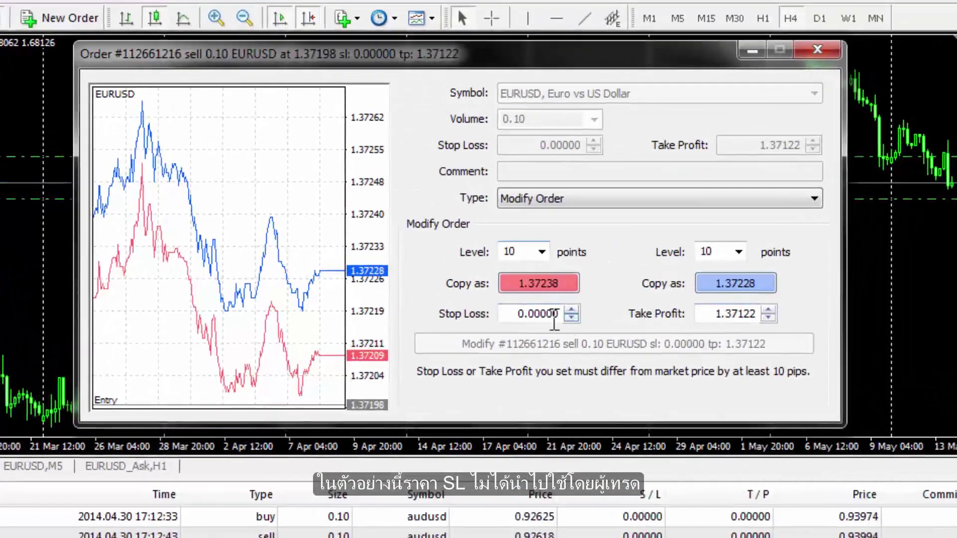
double_click(554, 319)
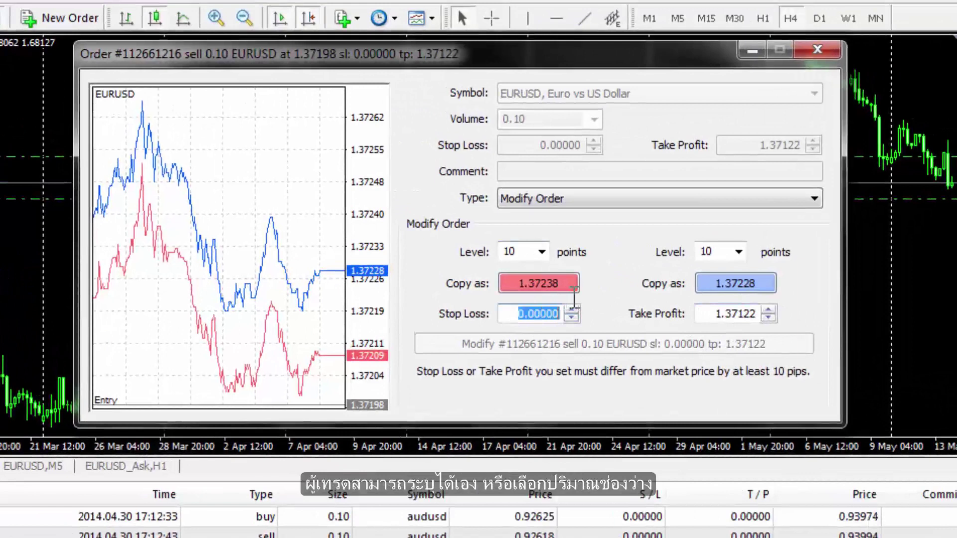
left_click(545, 252)
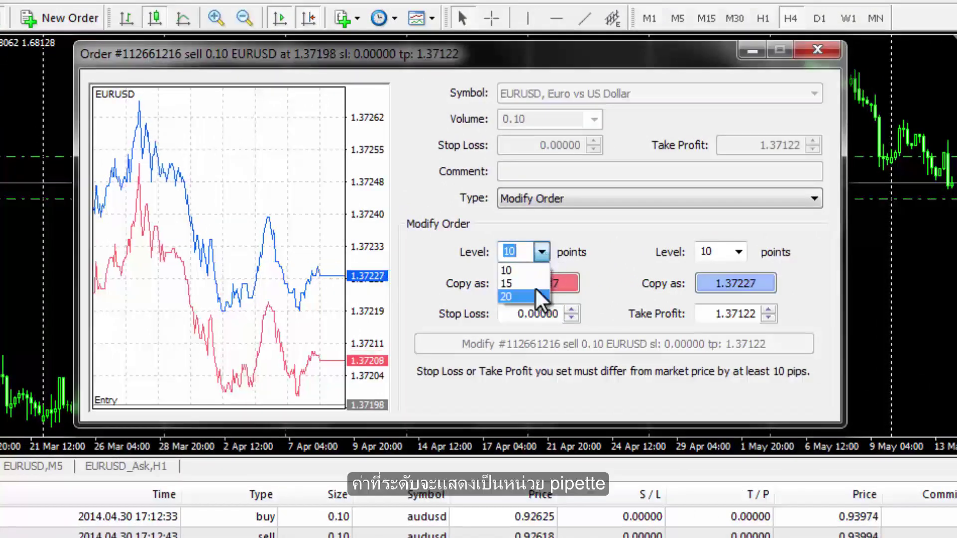
type("100")
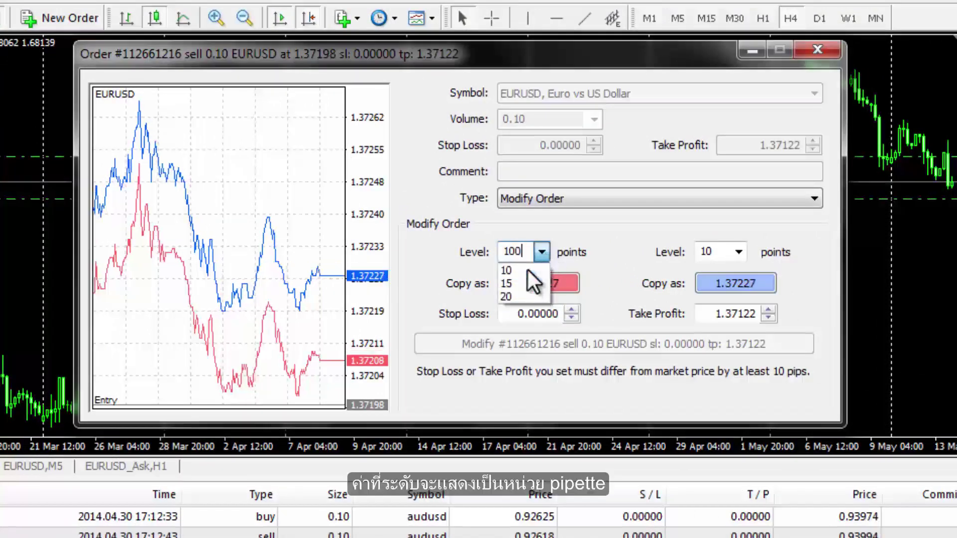
left_click(540, 222)
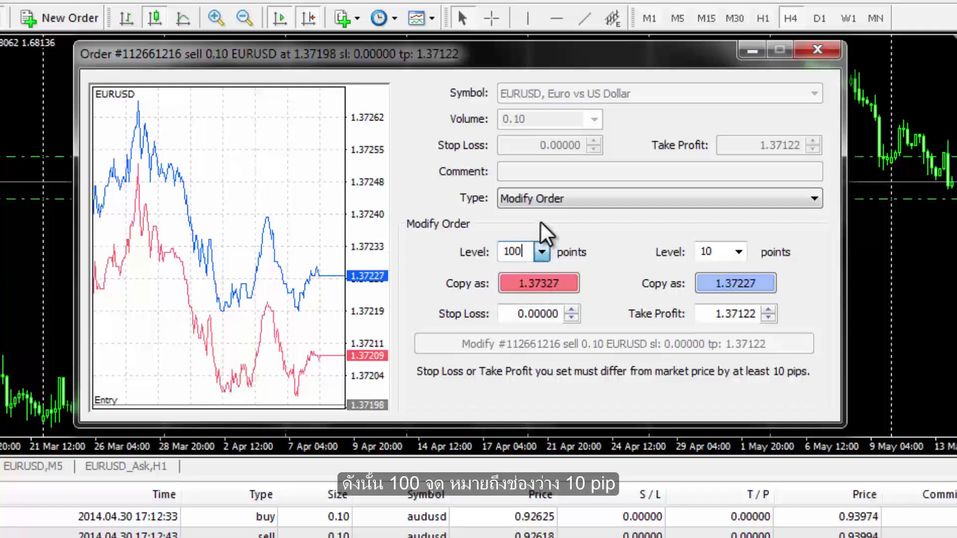
left_click(528, 278)
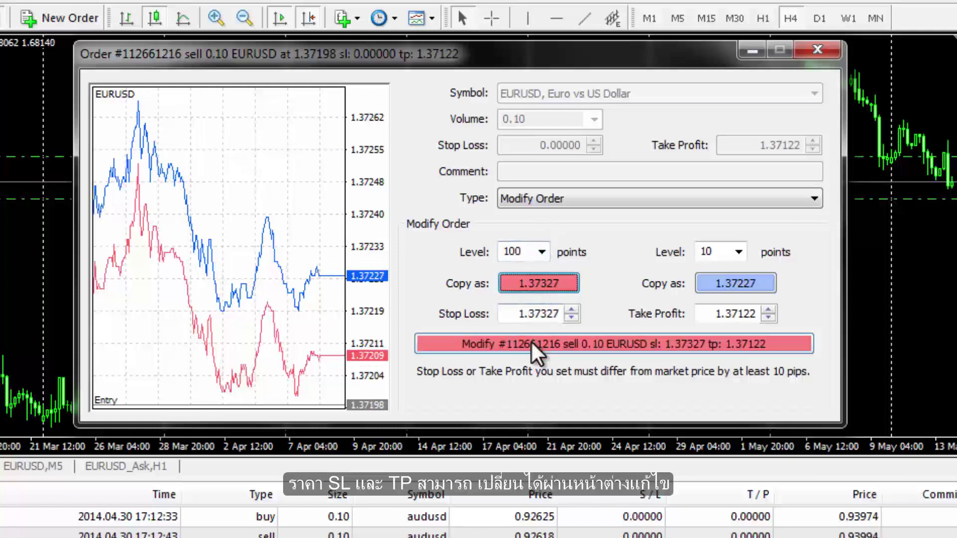
left_click(534, 346)
- Show the EURUSD chart in the M15 timeframe and remove both the take profit and stop loss from the EURUSD sell order
left_click(45, 466)
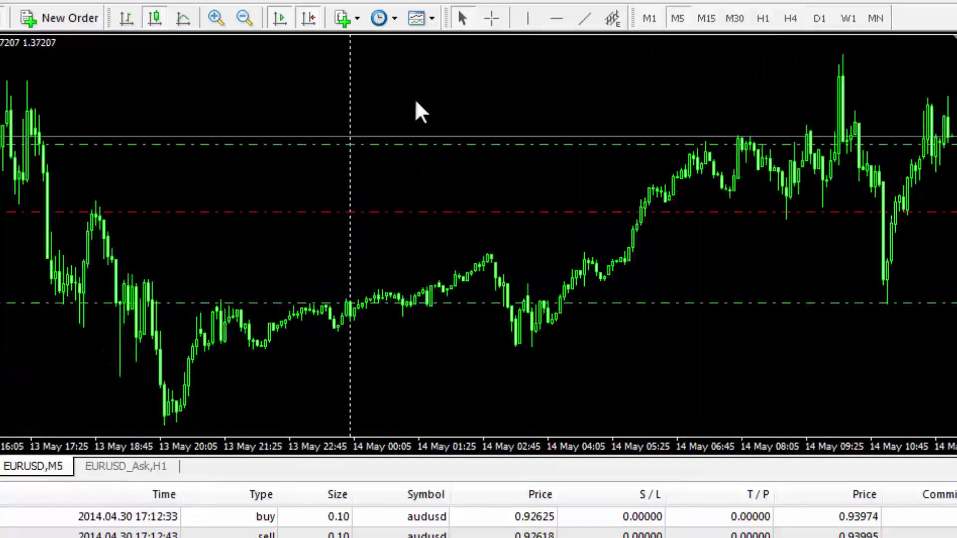
left_click(706, 19)
right_click(743, 499)
left_click(767, 527)
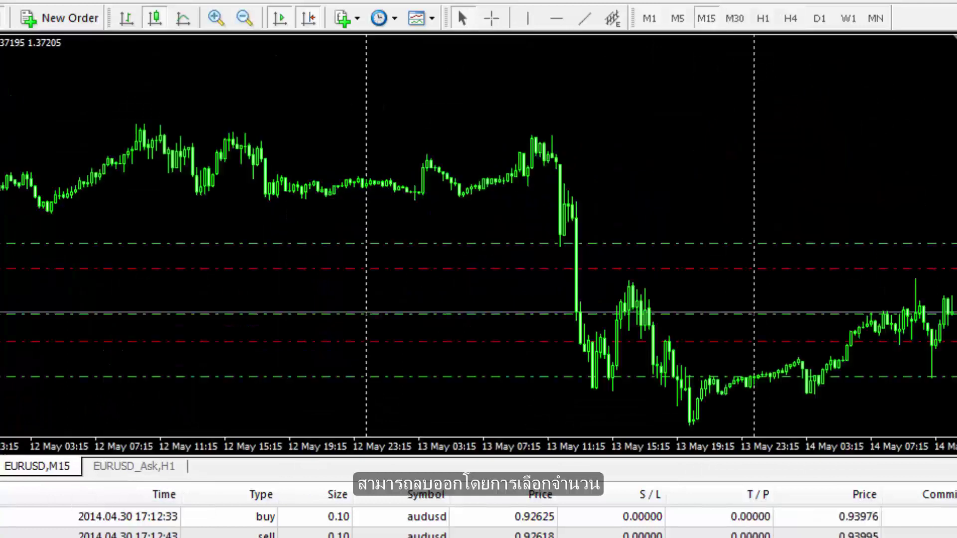
left_click_drag(698, 315, 820, 316)
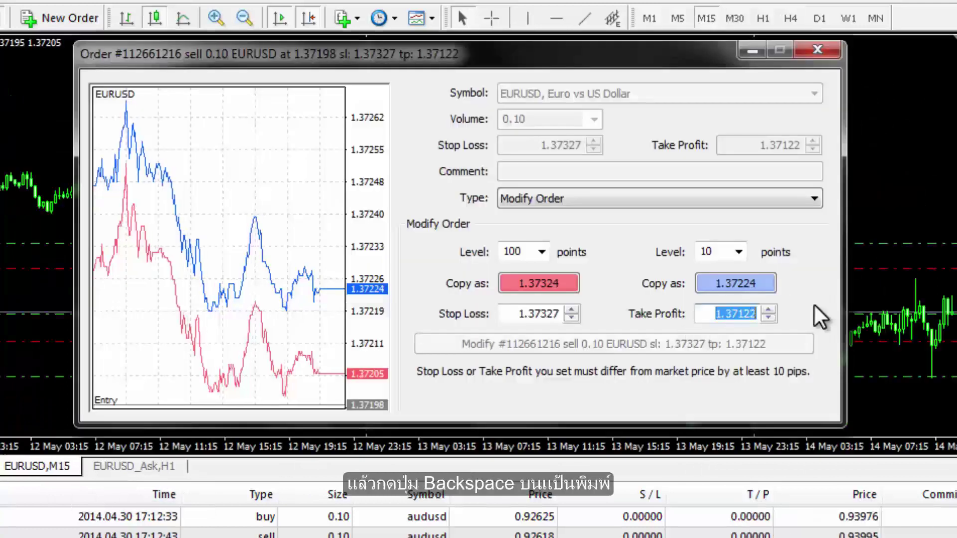
key("BackSpace")
left_click_drag(503, 314, 635, 299)
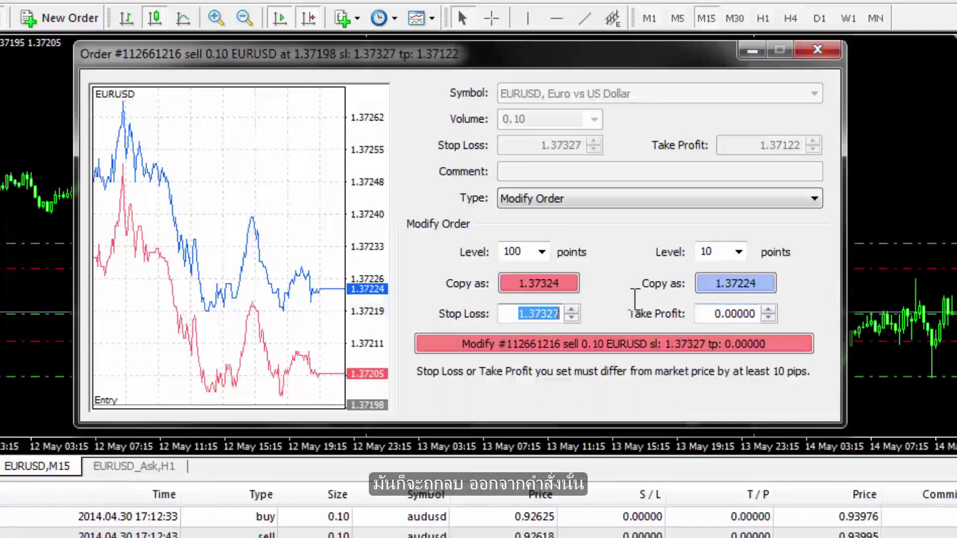
key("BackSpace")
left_click(581, 344)
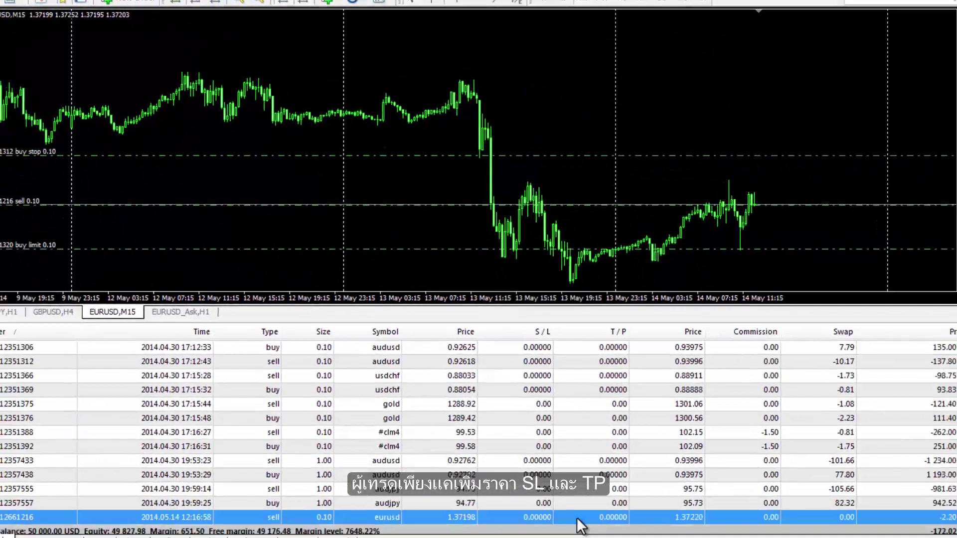
- Modify the EURUSD sell order with 200-point levels, giving a stop loss of 1.37417 and a take profit of 1.37017
right_click(583, 518)
left_click(629, 381)
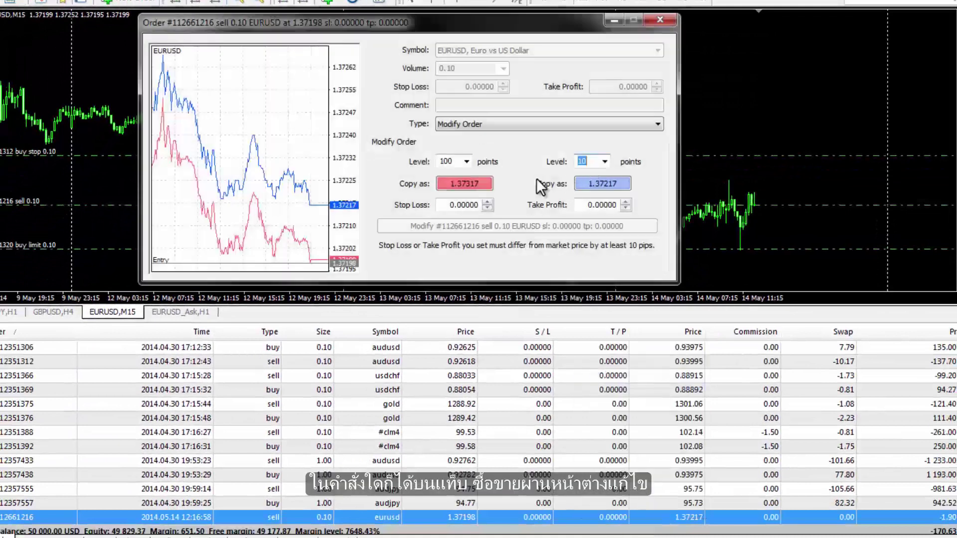
type("200")
double_click(446, 160)
type("20")
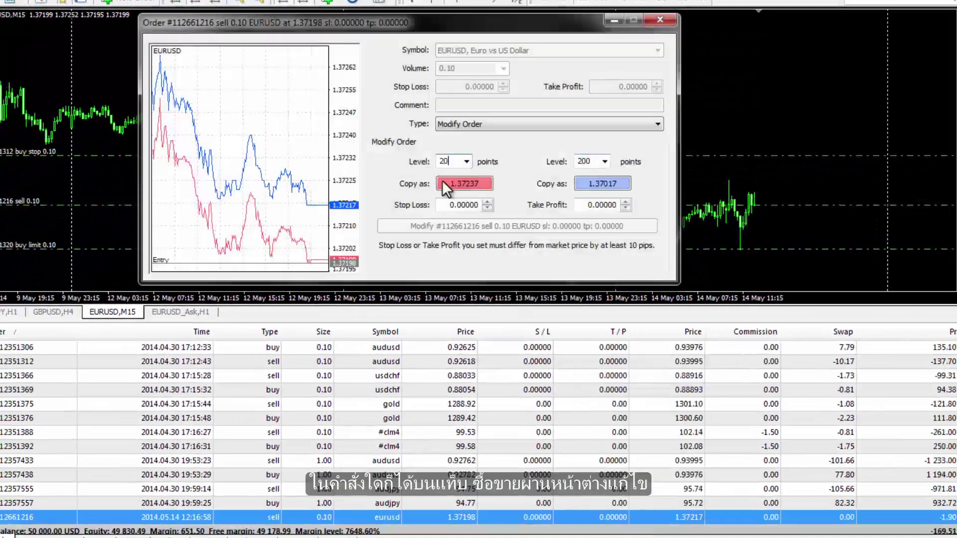
type("0")
left_click(443, 182)
left_click(604, 183)
left_click(513, 223)
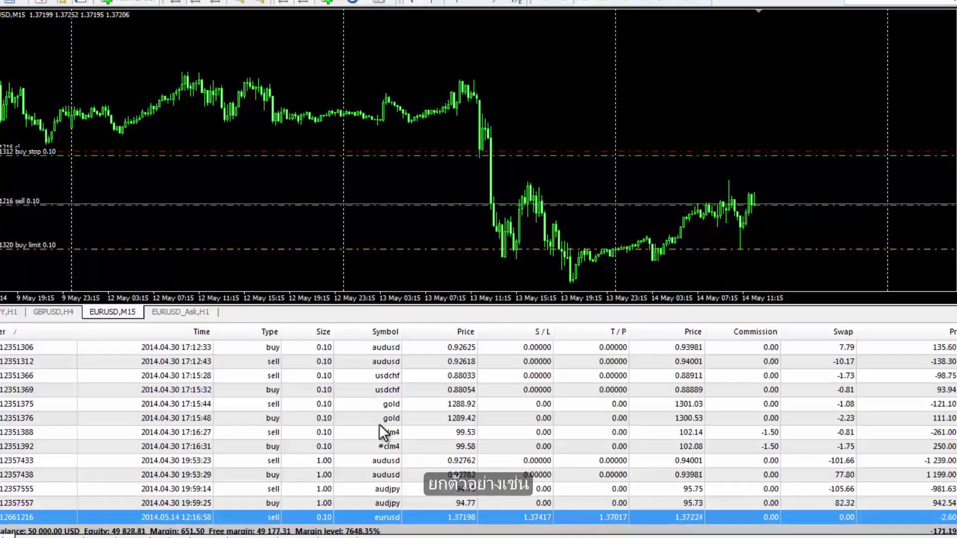
- Modify the EURUSD buy stop order to a price of 1.37397 with an expiry of 2014.05.14 13:57
scroll(600, 498, "down", 2)
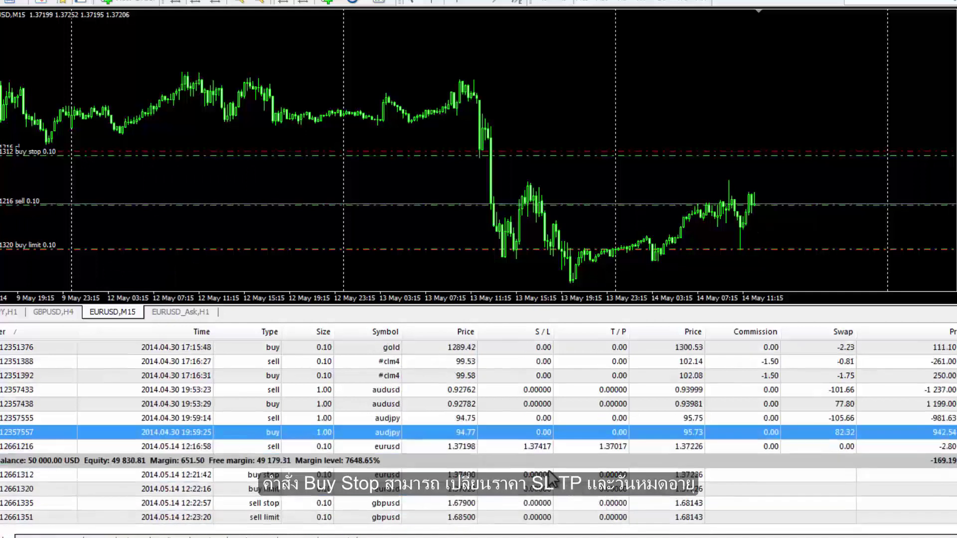
right_click(548, 471)
left_click(581, 334)
left_click(487, 158)
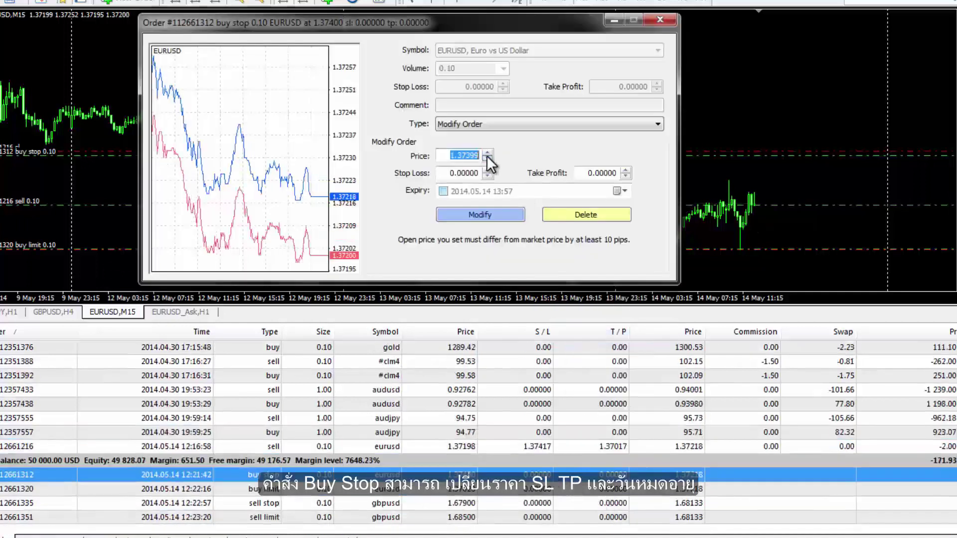
left_click(443, 191)
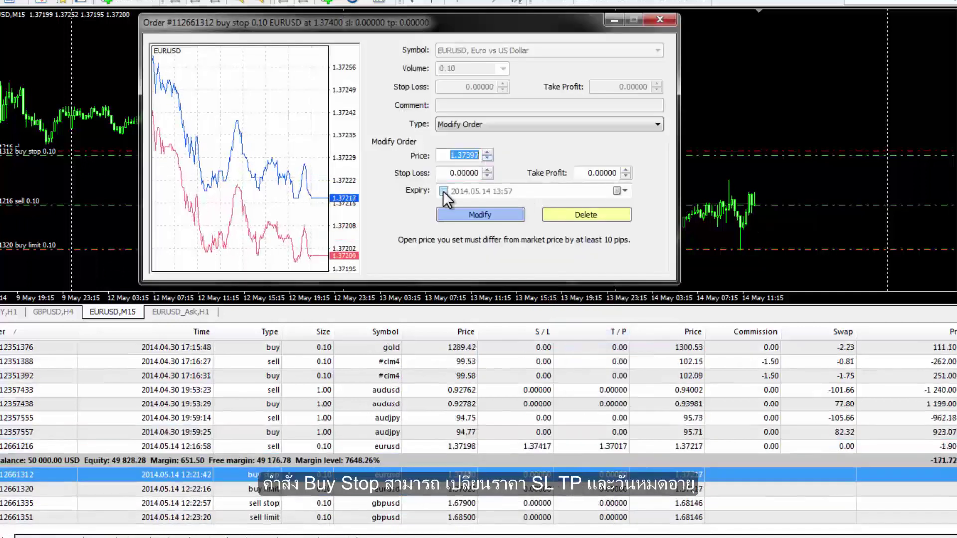
left_click(620, 190)
left_click(481, 198)
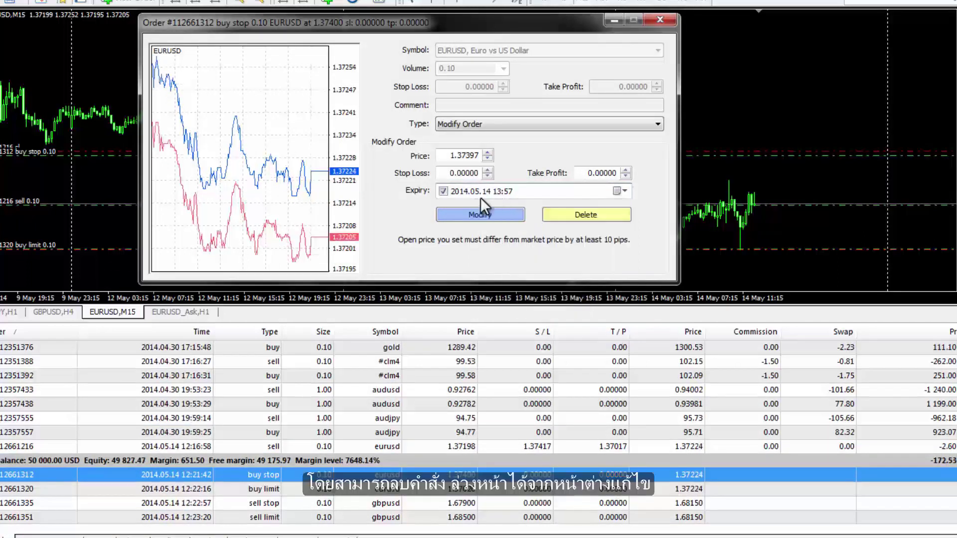
left_click(471, 213)
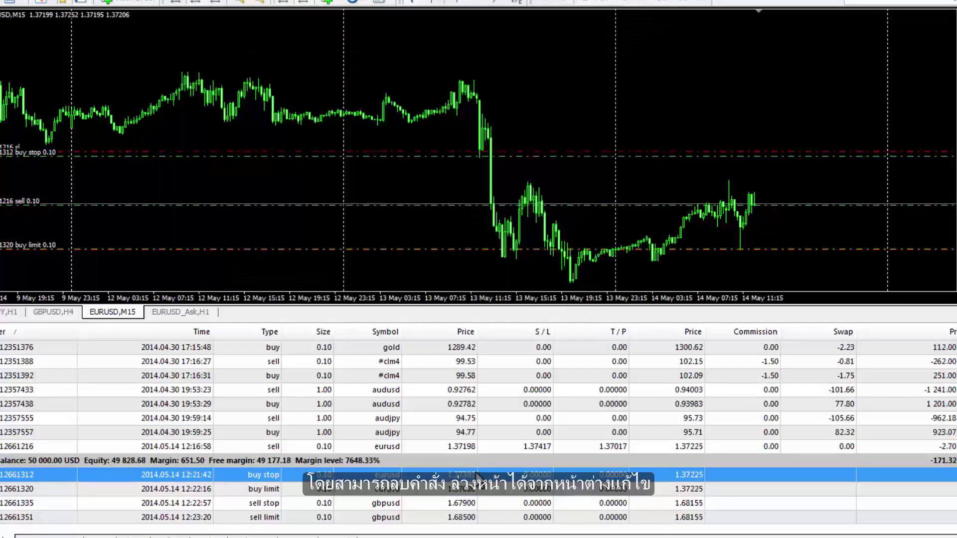
- Check the modified EURUSD buy stop order's settings, and delete all four EURUSD and GBPUSD pending orders from the trade list
double_click(476, 477)
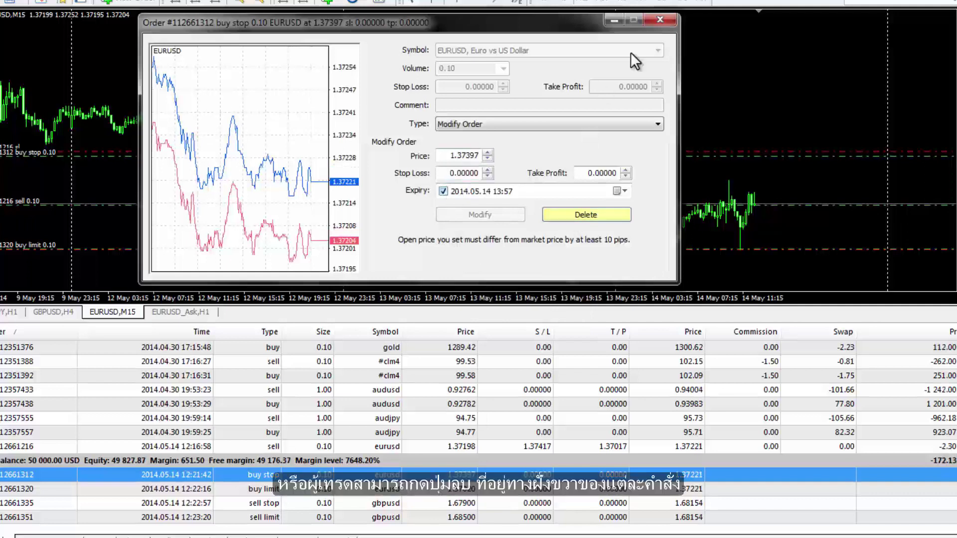
left_click(659, 20)
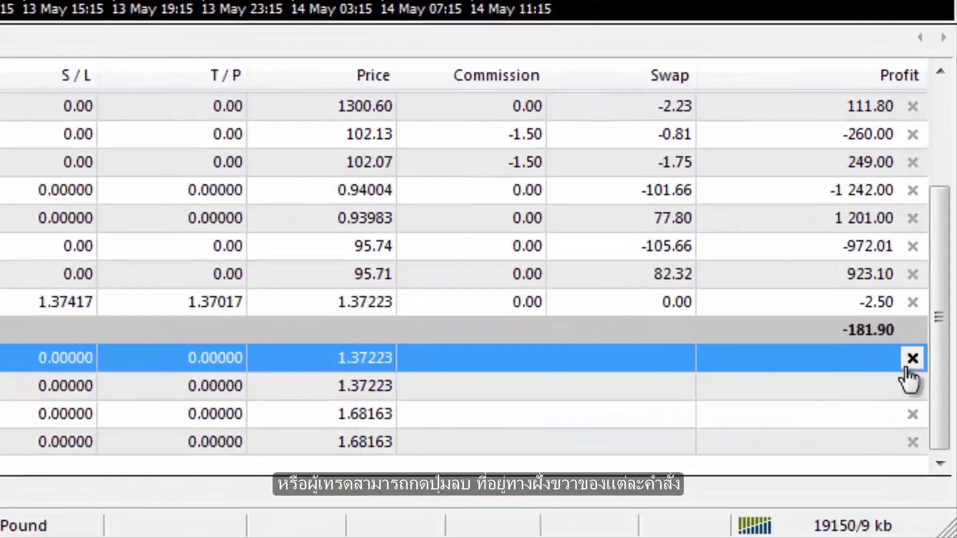
left_click(910, 361)
left_click(913, 395)
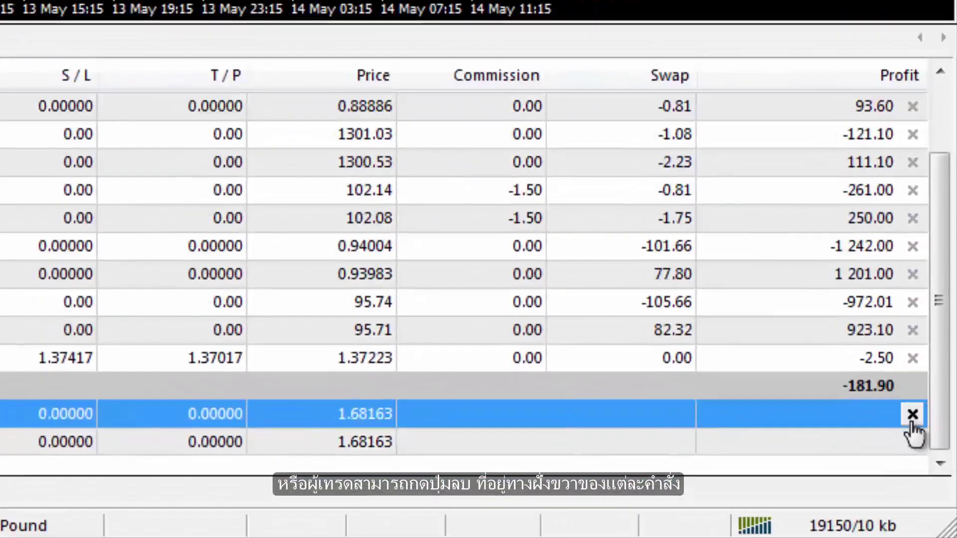
left_click(911, 441)
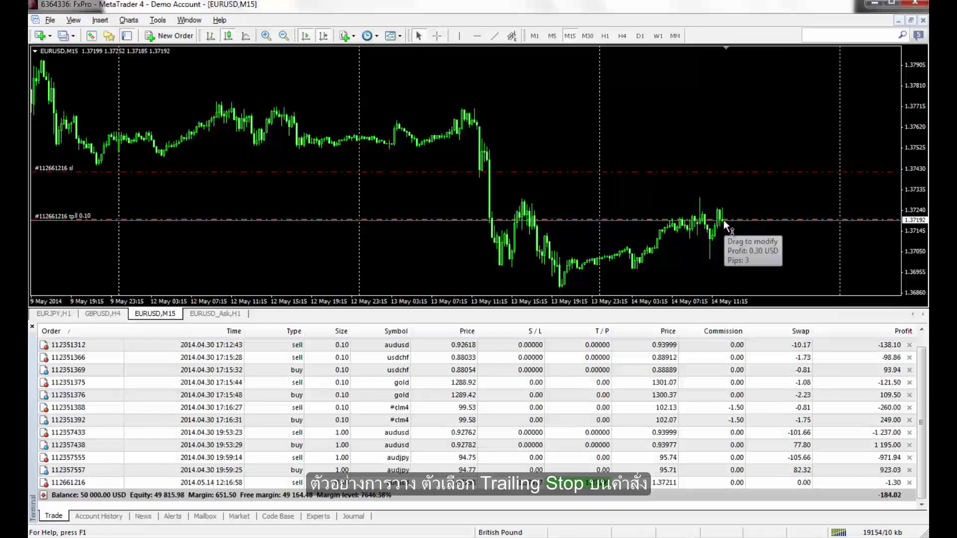
- Move the EURUSD sell order's take profit line on the chart to 1.37085 and give the order a 15-point trailing stop
left_click_drag(728, 224, 717, 240)
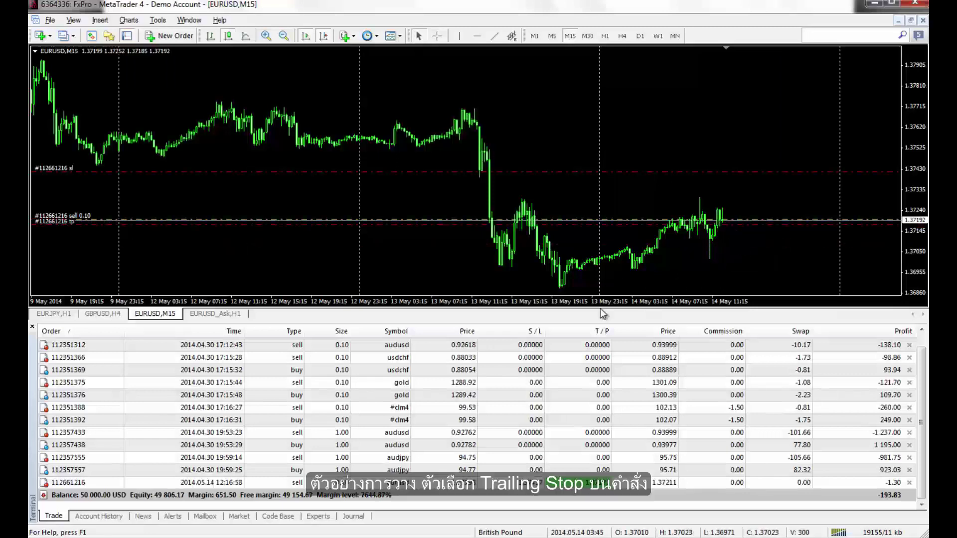
right_click(577, 483)
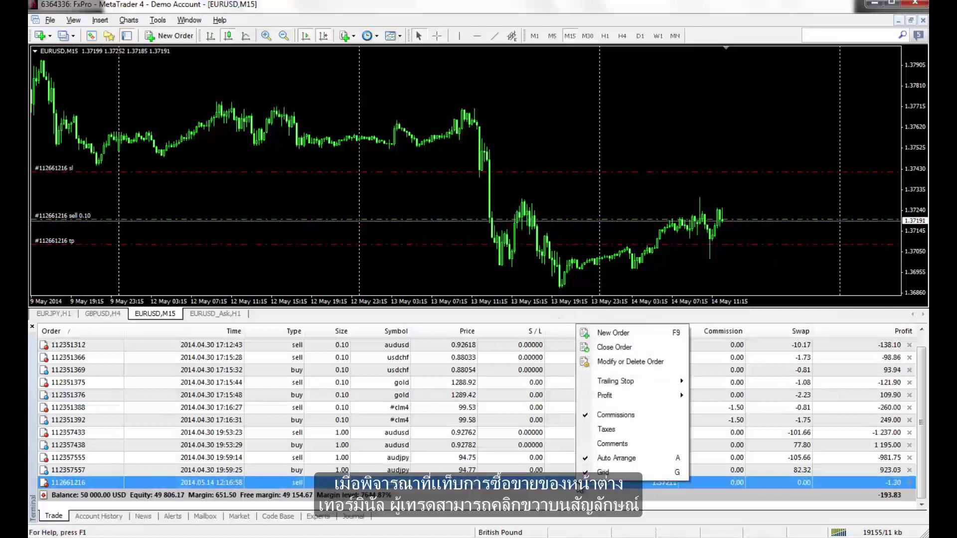
mouse_move(667, 381)
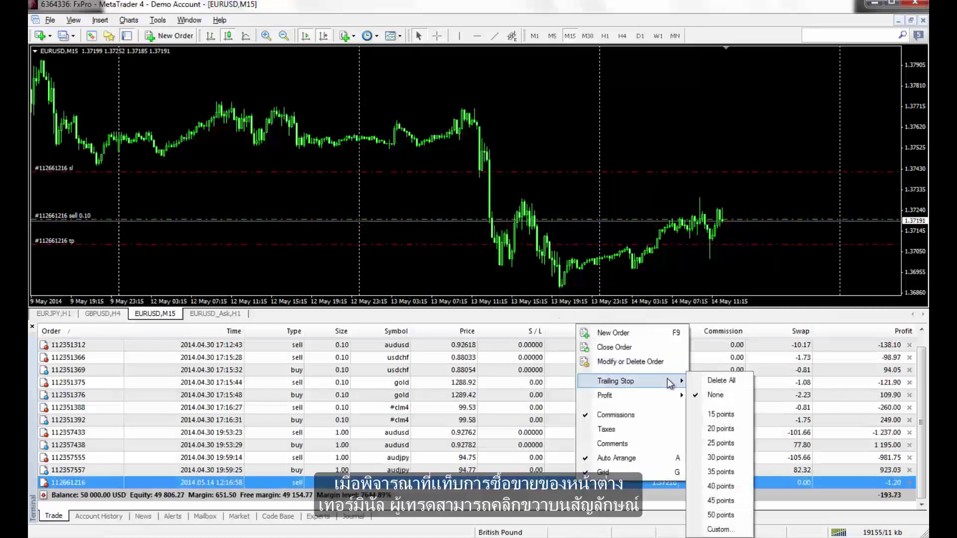
left_click(730, 414)
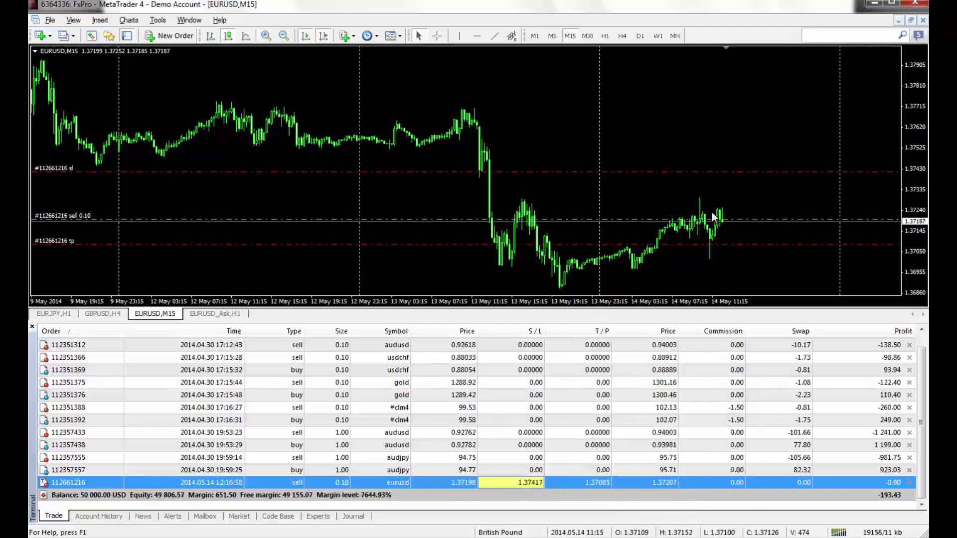
- Lower the EURUSD sell order's take profit line to 1.36925 on the chart and check the order's trailing stop options
left_click_drag(718, 244, 721, 279)
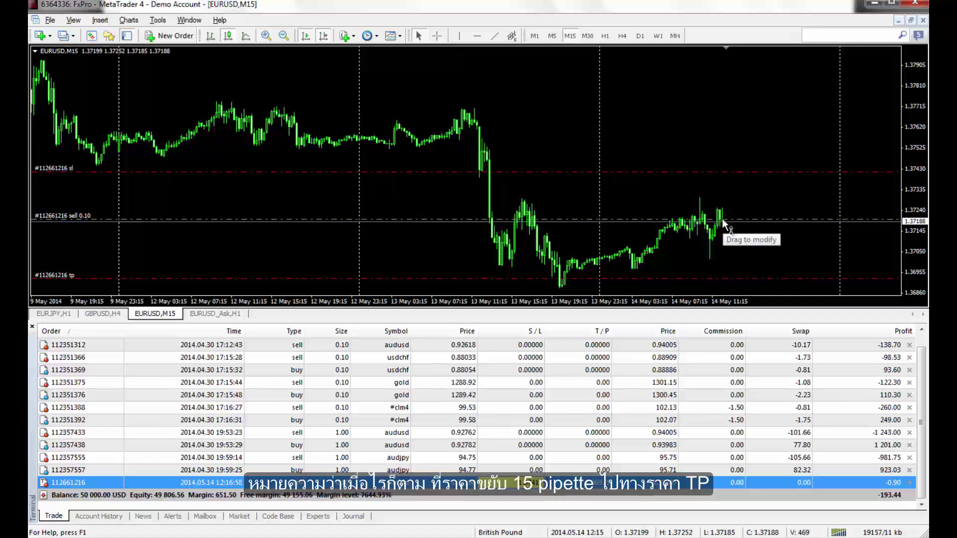
right_click(577, 482)
mouse_move(637, 385)
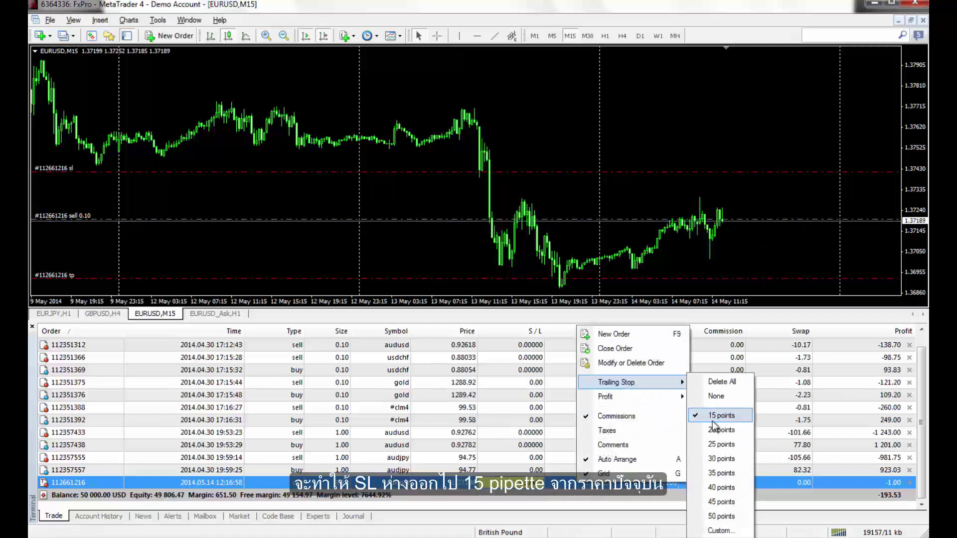
left_click(707, 234)
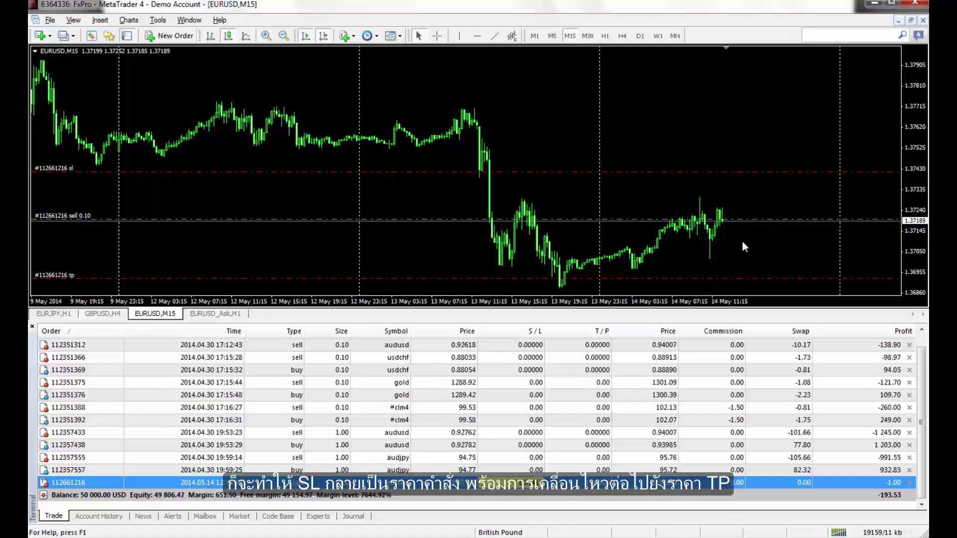
right_click(576, 487)
left_click(713, 405)
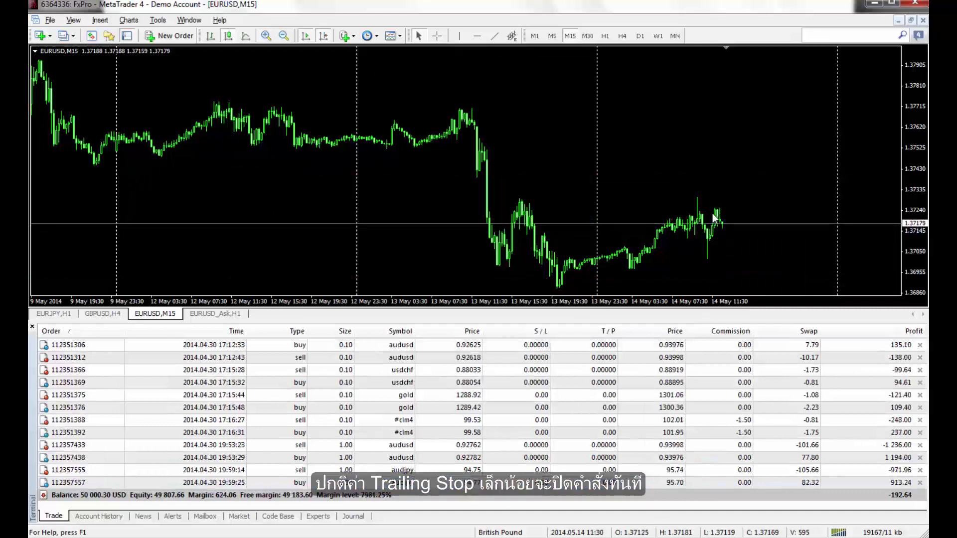
- Examine the latest EURUSD candle and the closed EURUSD sell order in the account history, and return to the trade list
mouse_move(723, 242)
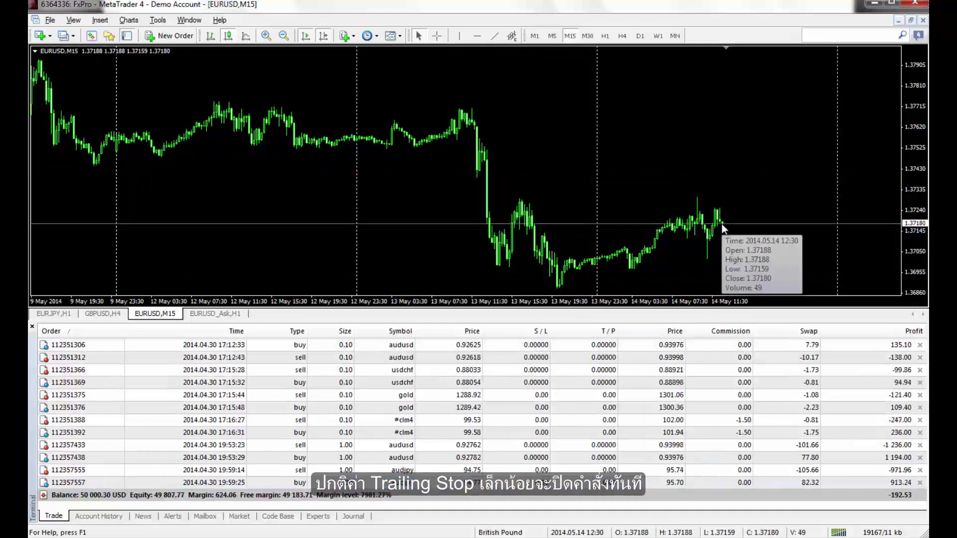
left_click(95, 516)
left_click(502, 357)
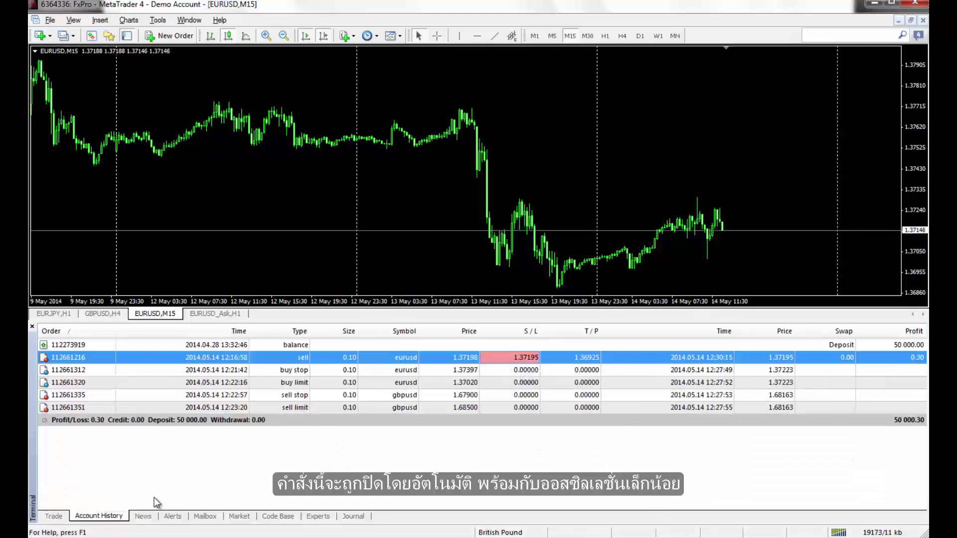
left_click(54, 515)
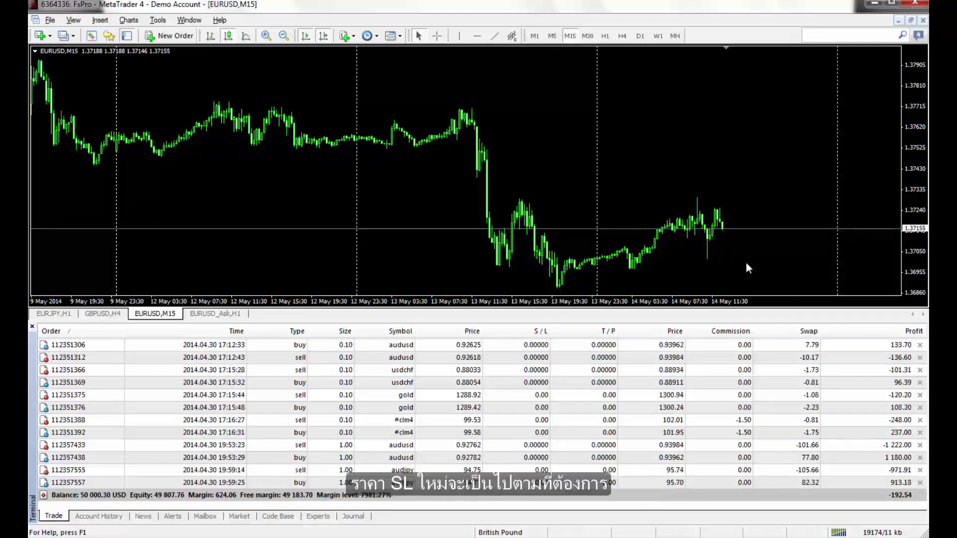
- Place a 0.10-lot EURUSD market sell order and set its take profit to 1.36956 and stop loss to 1.37258 on the chart
left_click(168, 35)
left_click(424, 216)
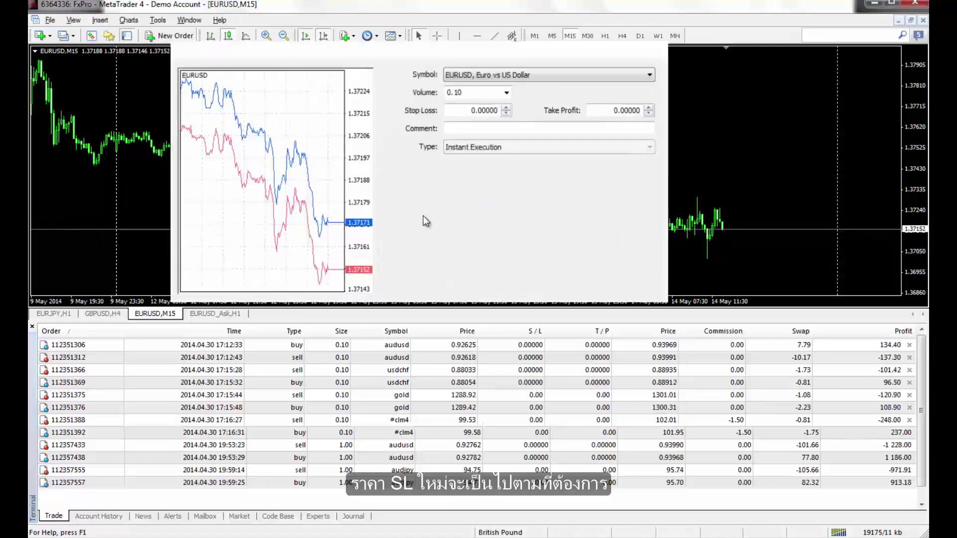
left_click_drag(726, 228, 739, 273)
left_click_drag(730, 229, 732, 205)
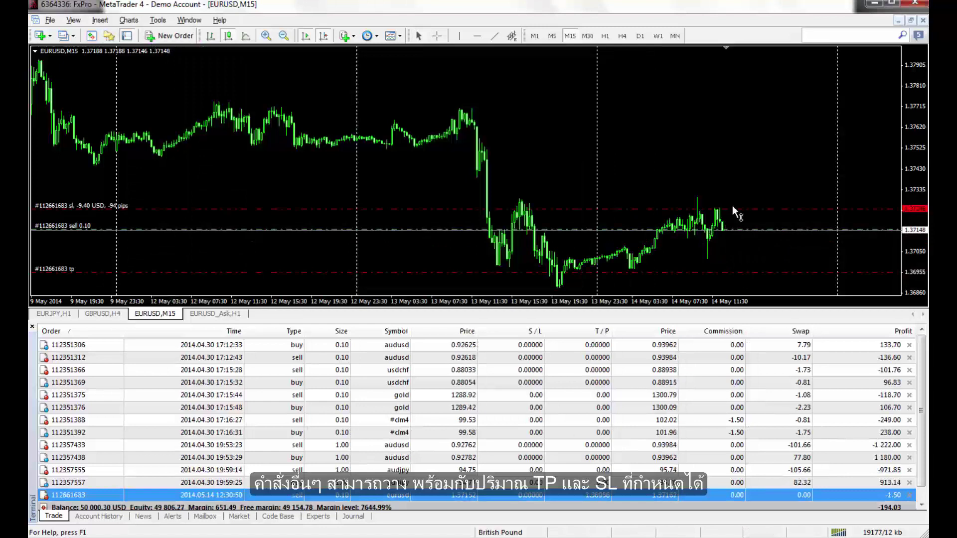
- Give the new EURUSD sell order a 50-point trailing stop
right_click(554, 494)
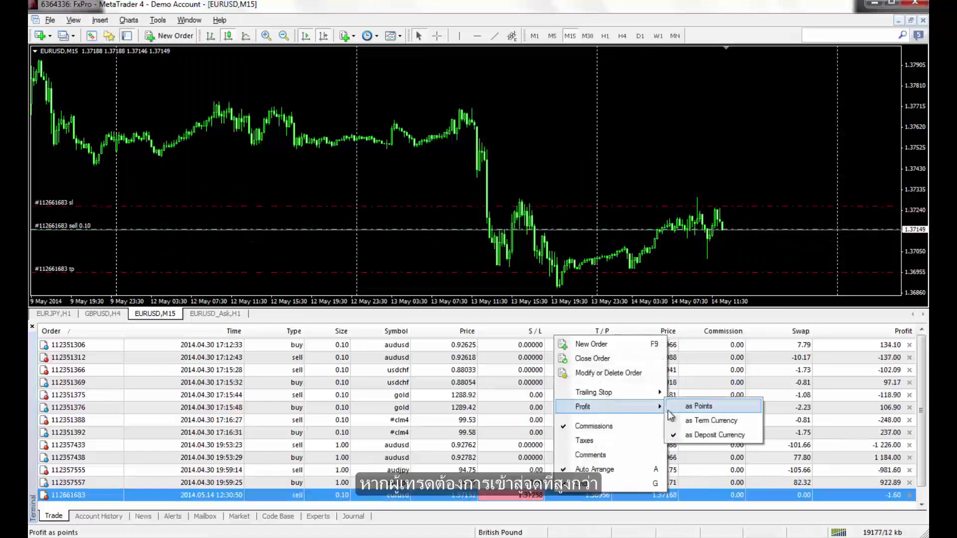
mouse_move(623, 393)
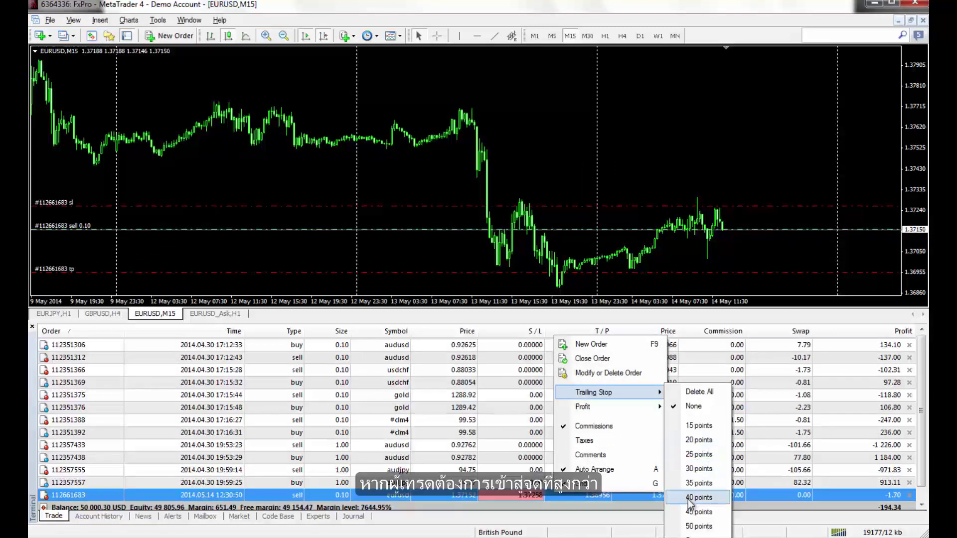
left_click(698, 526)
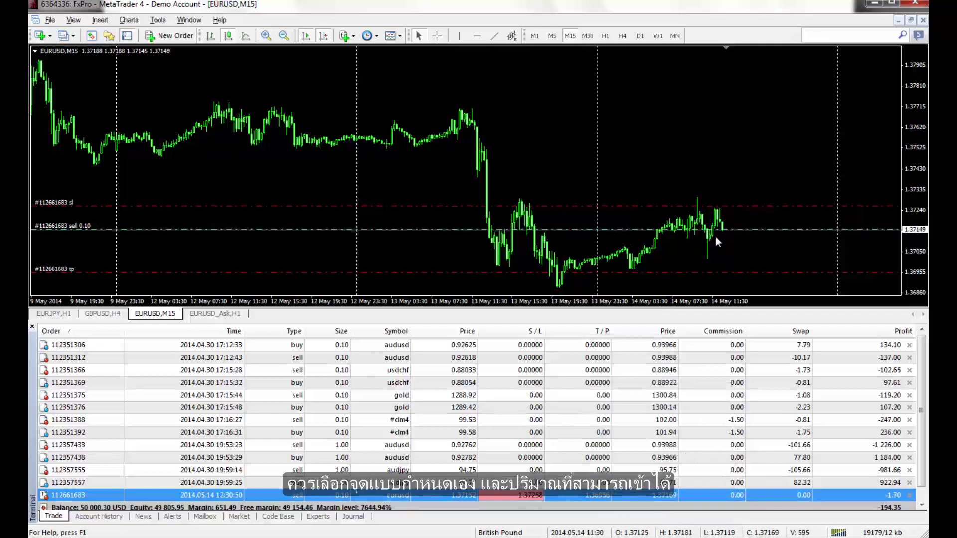
- Set a custom trailing stop of 400 points on the EURUSD sell order
right_click(567, 502)
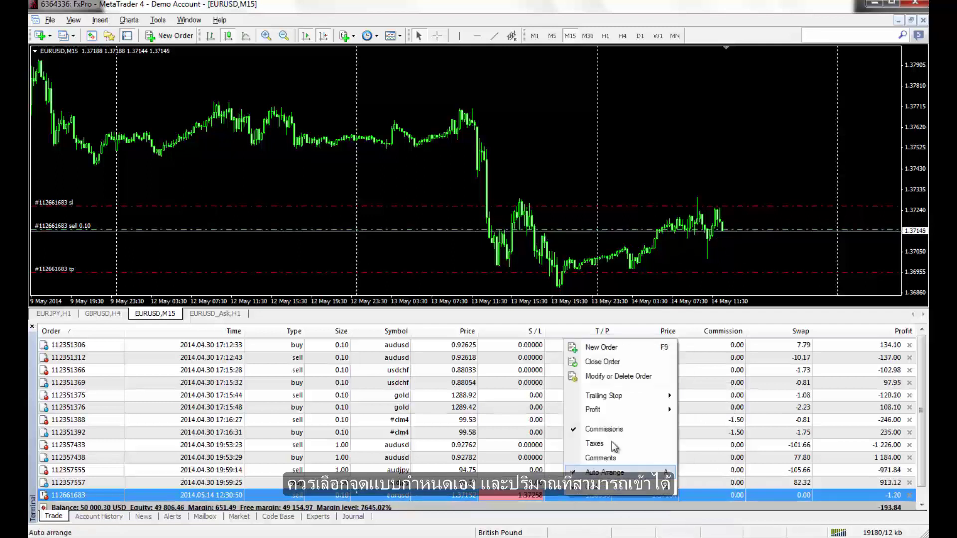
mouse_move(619, 394)
left_click(708, 536)
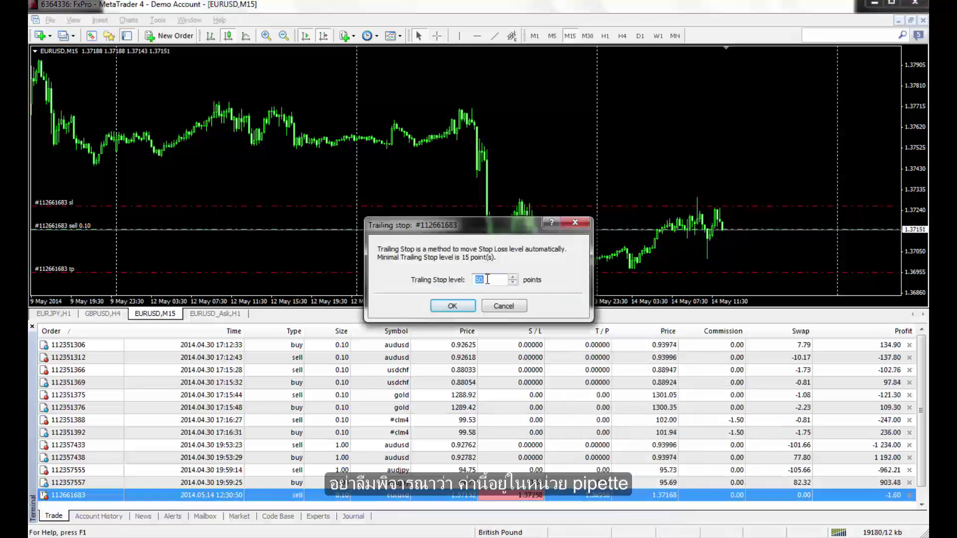
type("400")
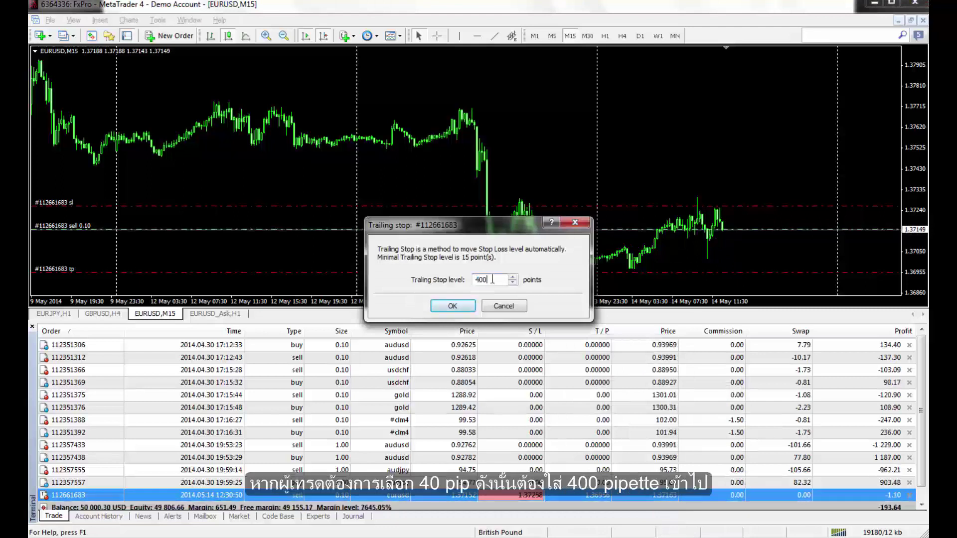
left_click(451, 306)
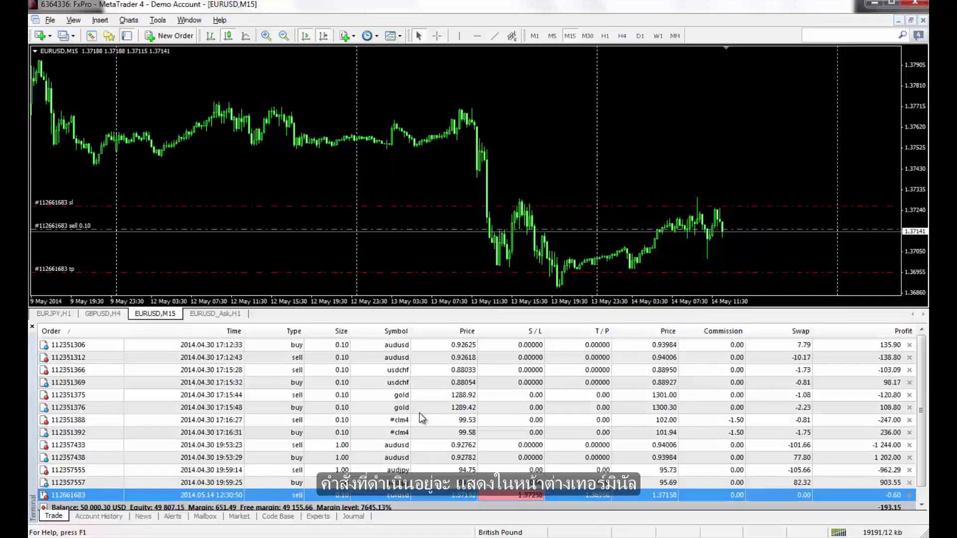
- Select the 1.00-lot AUDJPY buy order in the trade list and show the AUDJPY H1 chart with chart shift enabled
left_click(386, 399)
scroll(399, 399, "down", 1)
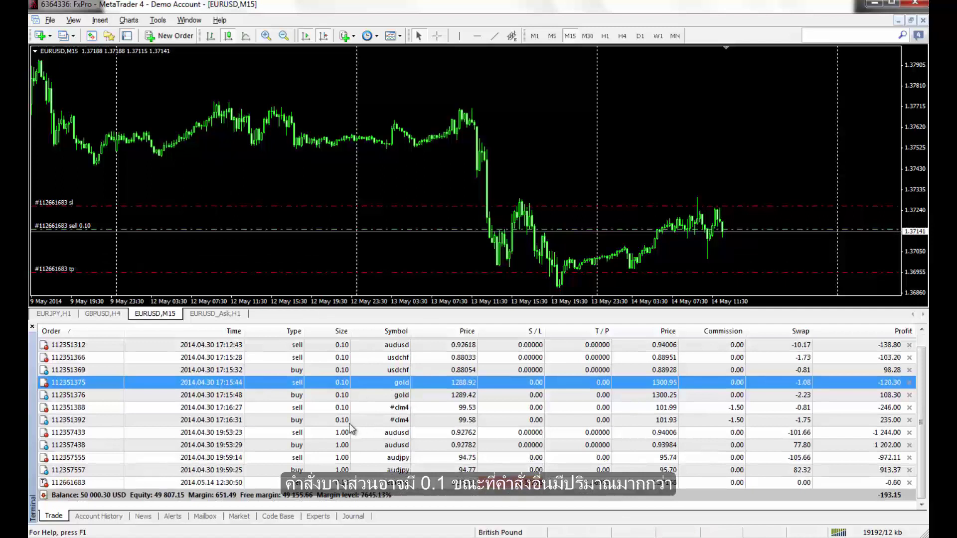
left_click(339, 471)
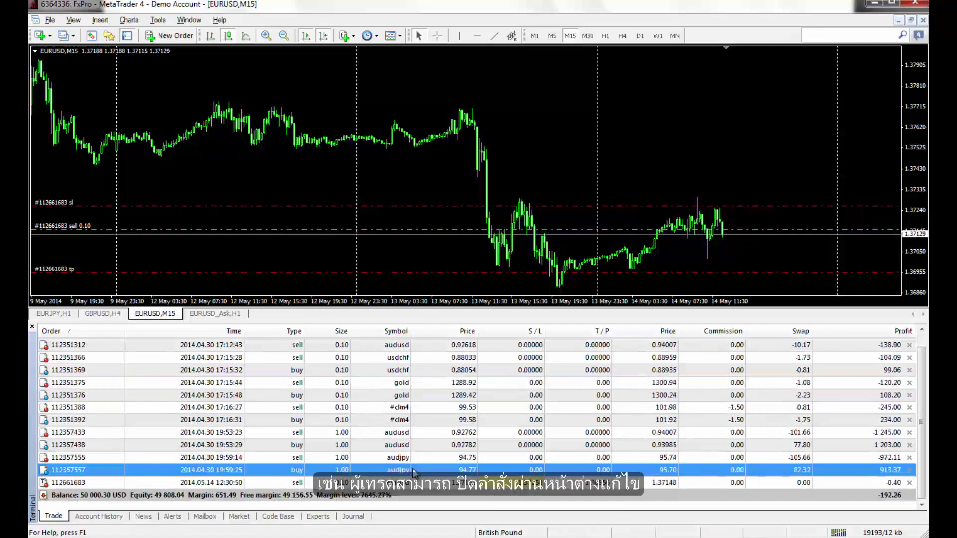
left_click(220, 313)
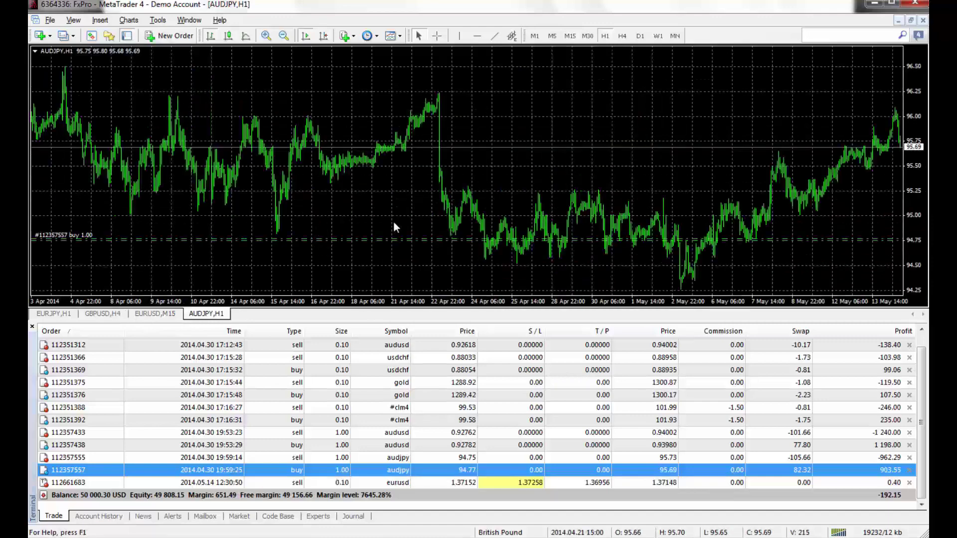
left_click(322, 37)
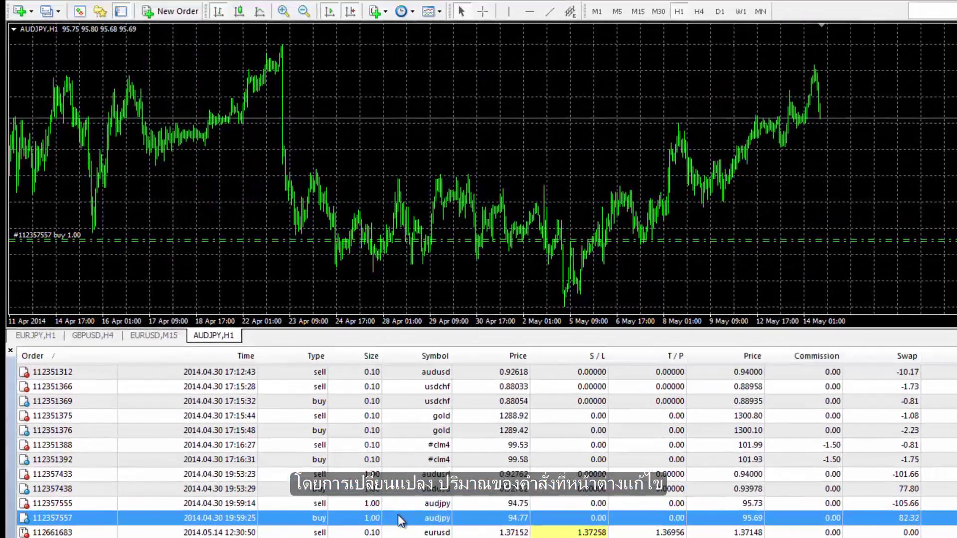
- Open the 1.00-lot AUDJPY buy order and close its full volume at 95.69
double_click(415, 233)
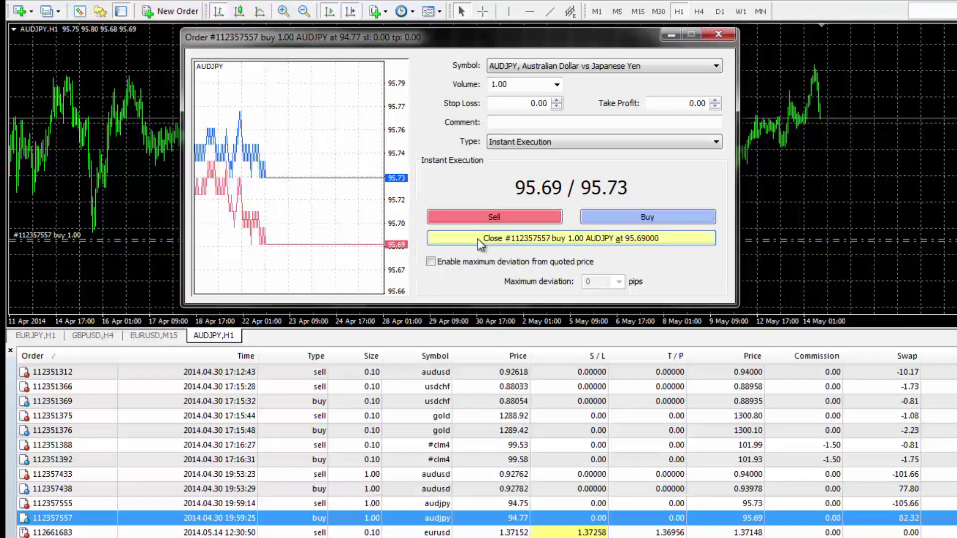
left_click(509, 239)
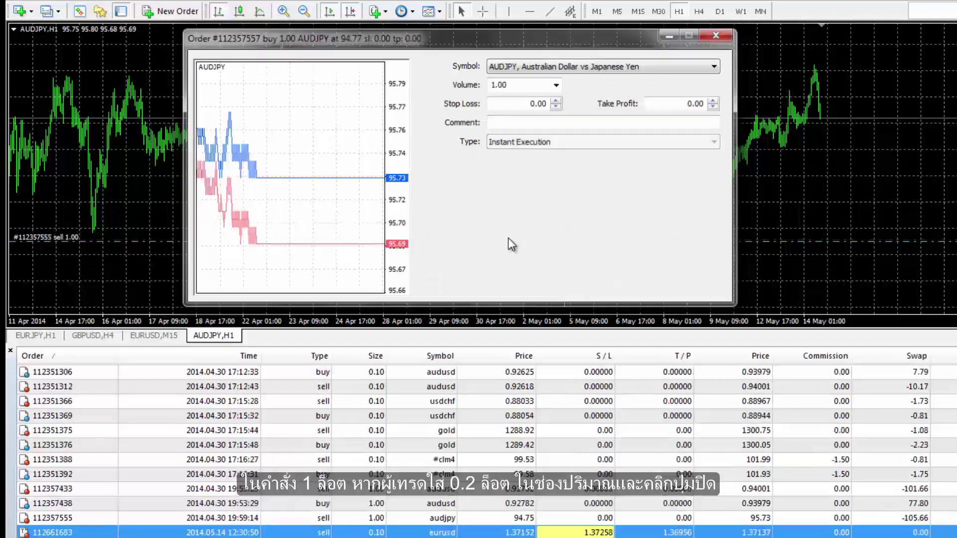